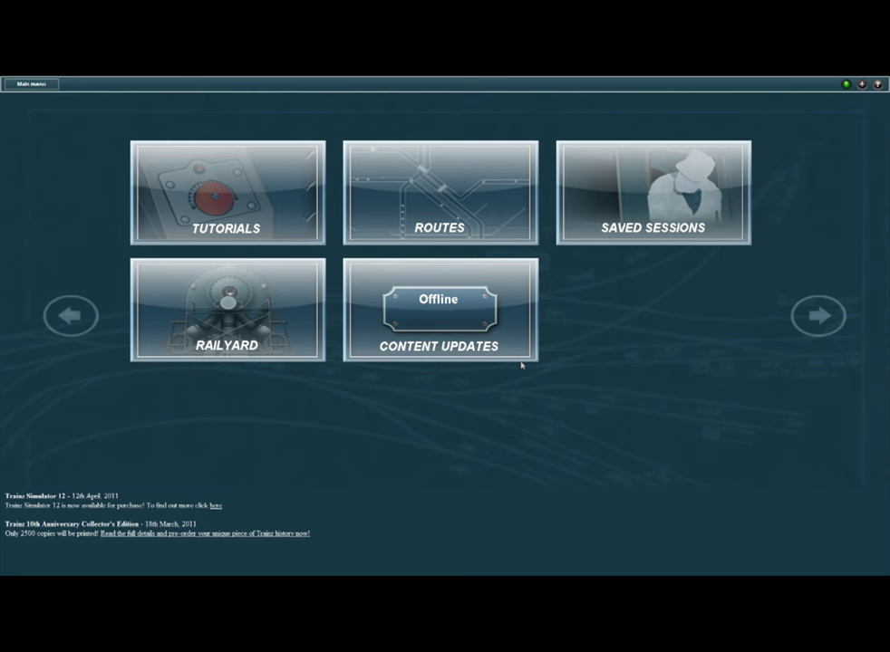
Step: Create a new session on the Springfield Industrial District route
left_click(448, 213)
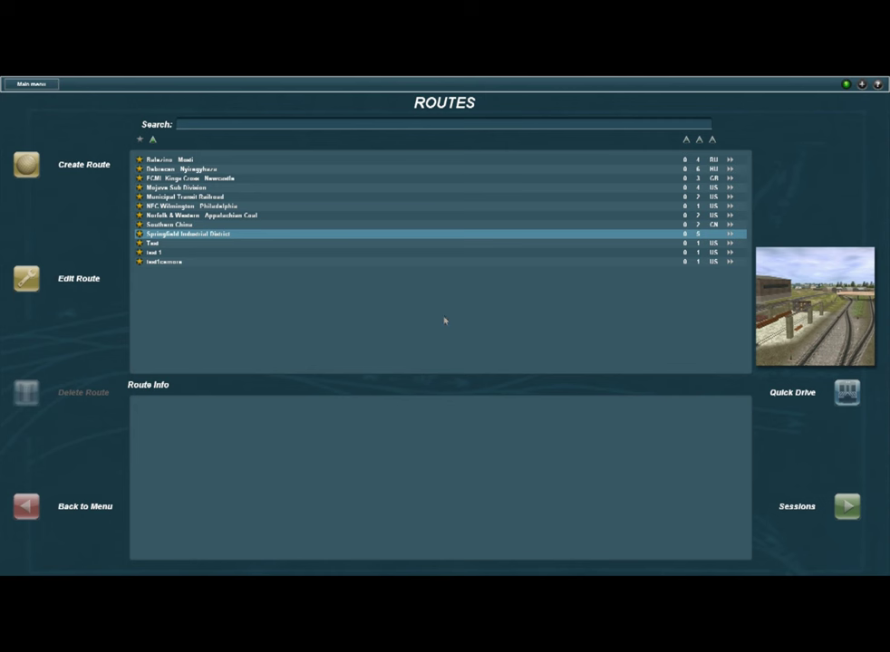
left_click(180, 224)
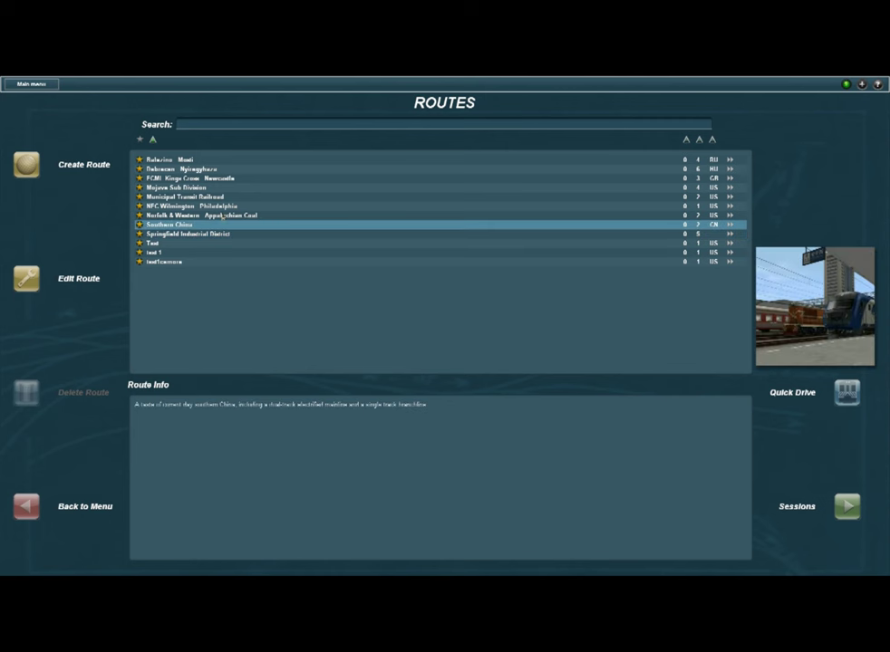
left_click(181, 234)
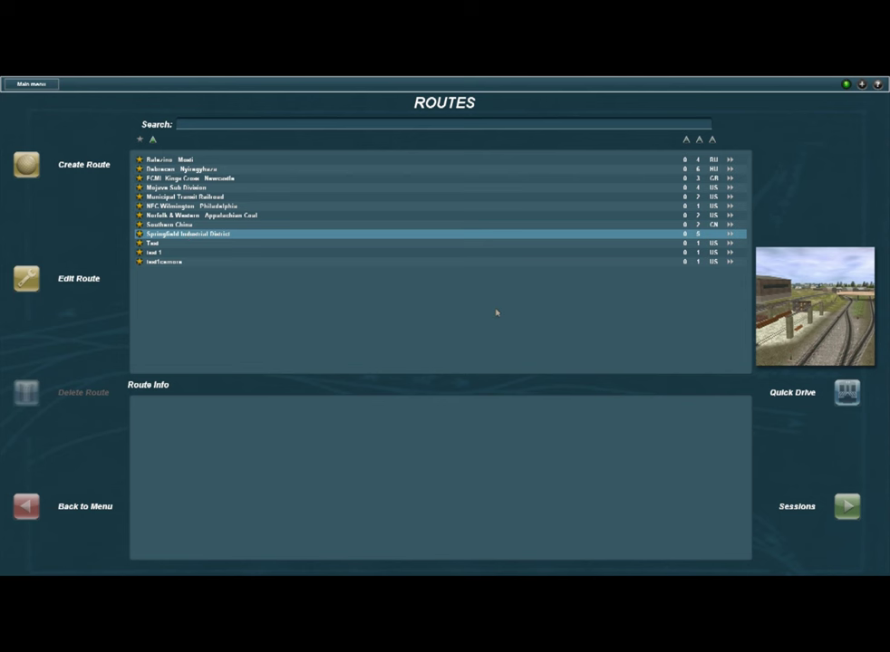
left_click(842, 504)
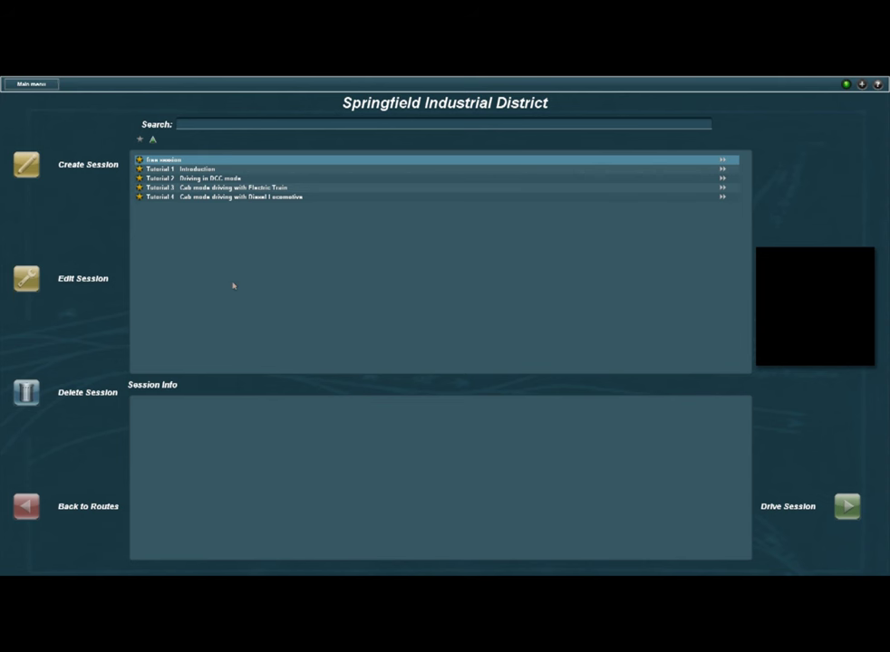
left_click(35, 175)
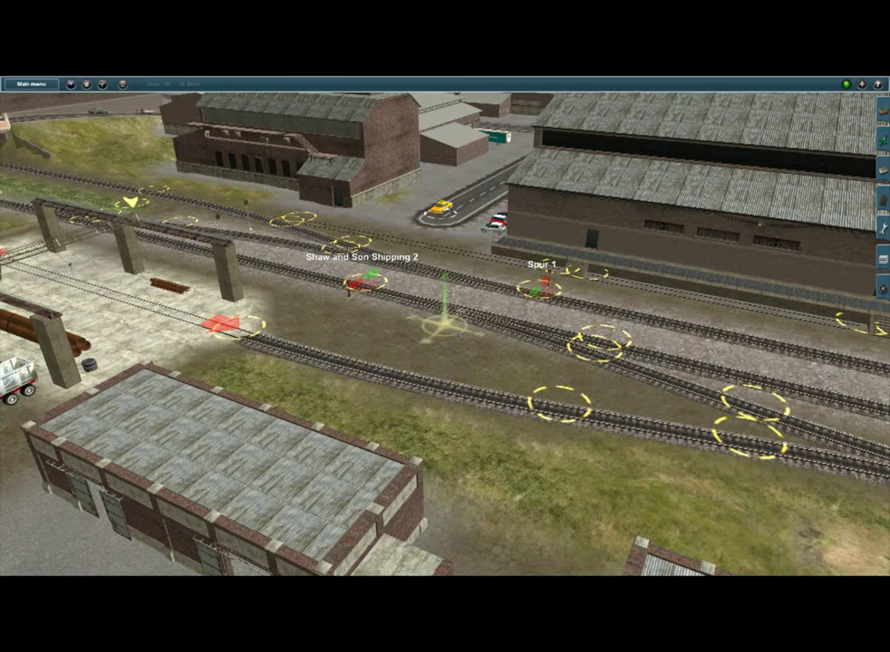
Step: Place the Passenger CHN Short consist on the curved track at Shaw and Son Shipping 1
scroll(760, 223, "down", 5)
right_click(505, 340)
key("Right")
mouse_move(479, 331)
right_mouse_down()
mouse_move(575, 308)
mouse_move(500, 273)
right_mouse_up()
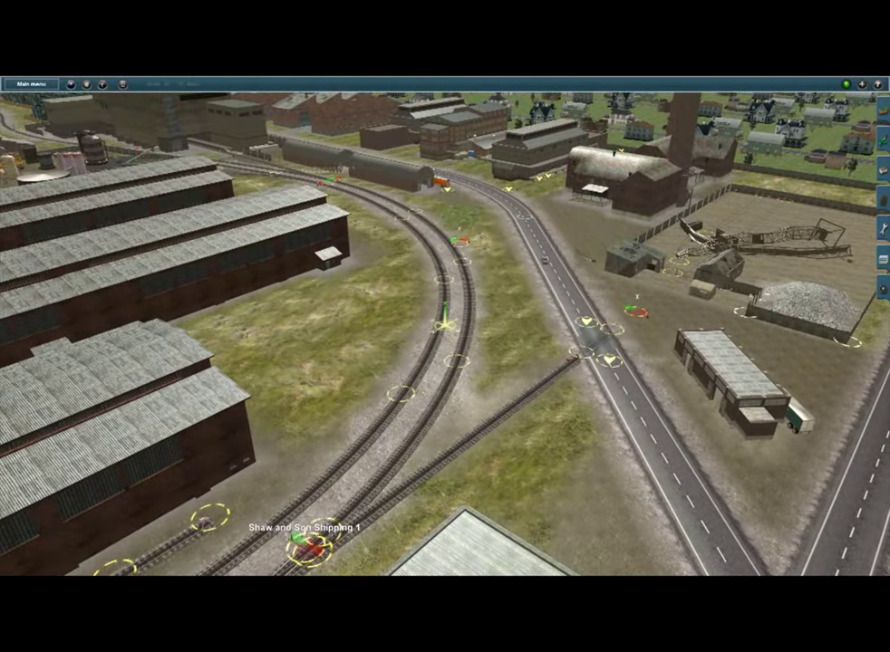
left_click(883, 290)
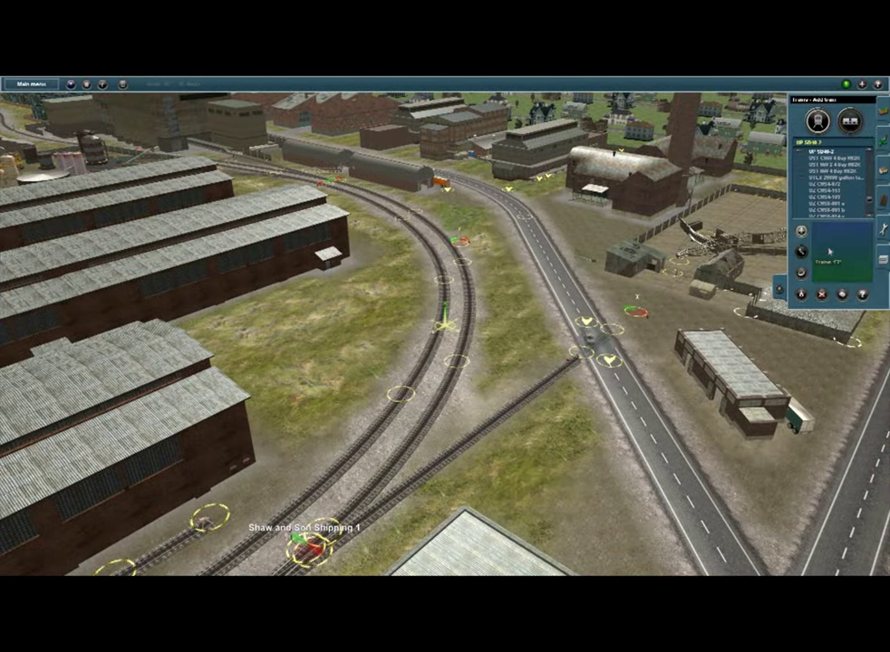
left_click(858, 127)
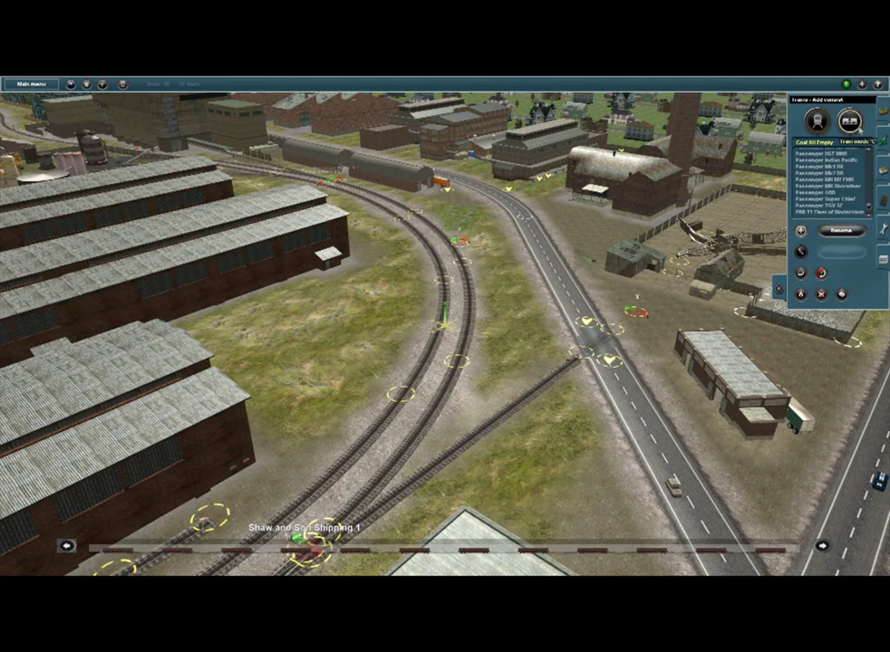
scroll(841, 210, "up", 8)
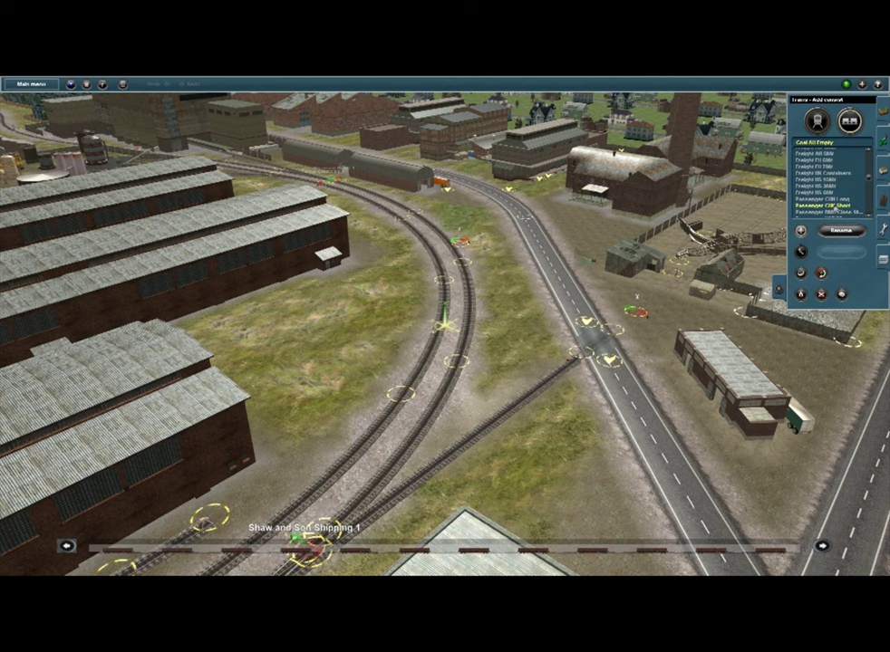
left_click(848, 207)
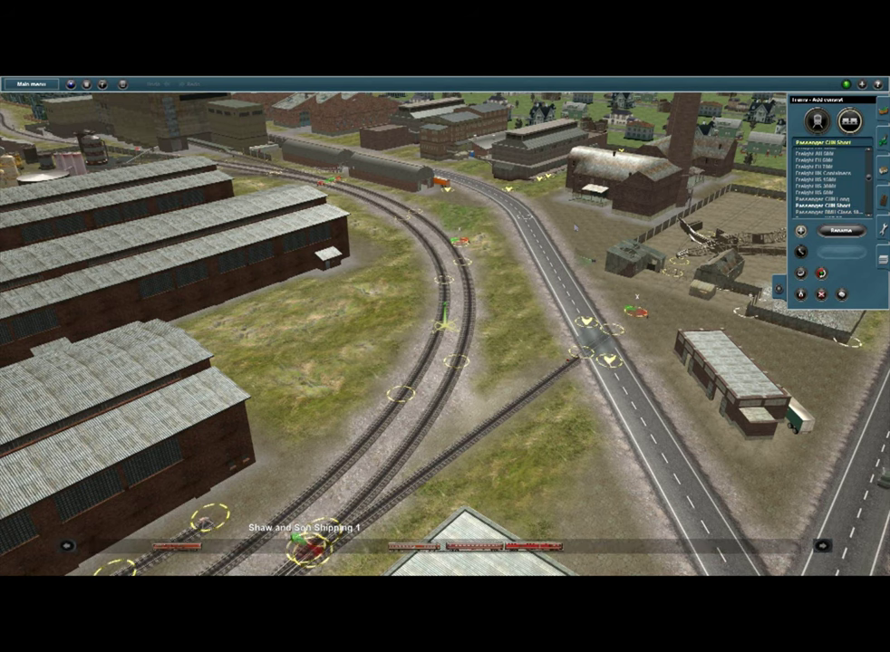
left_click(308, 548)
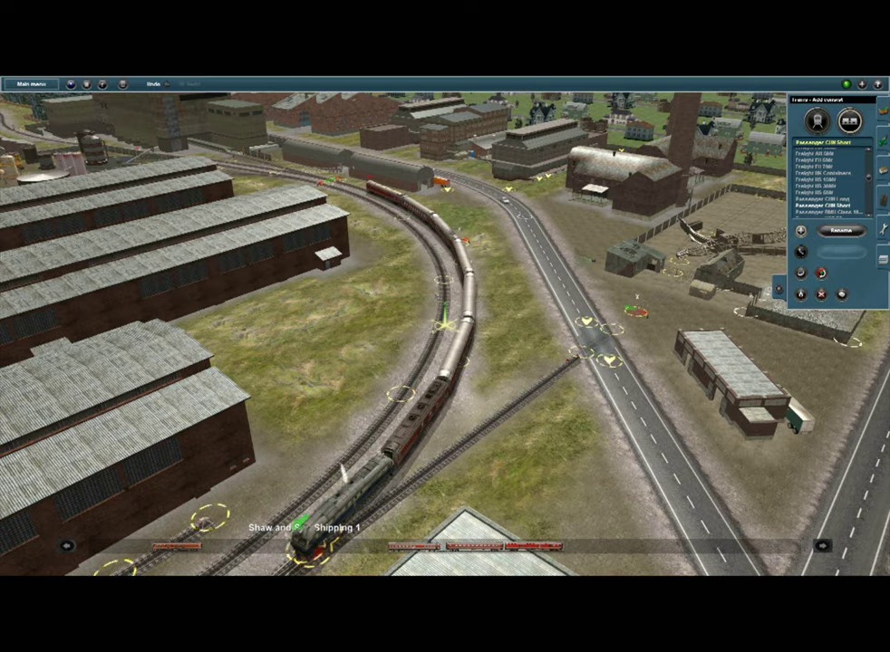
Step: Place a UP SD40-2 locomotive on the track beside the log yard, between Loop 2 and Shaw and Son Shipping 2
right_click_drag(313, 453, 428, 310)
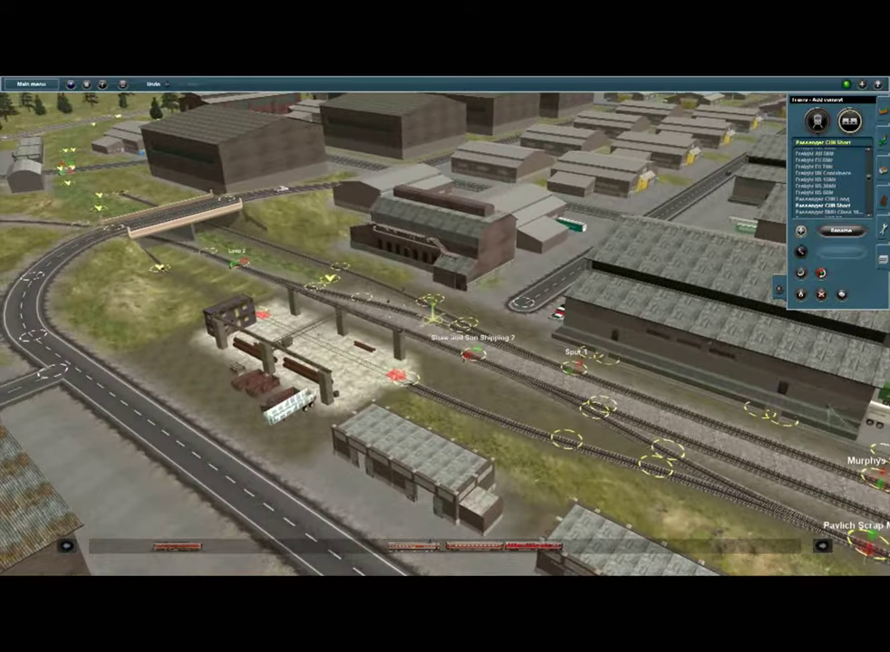
left_click(817, 125)
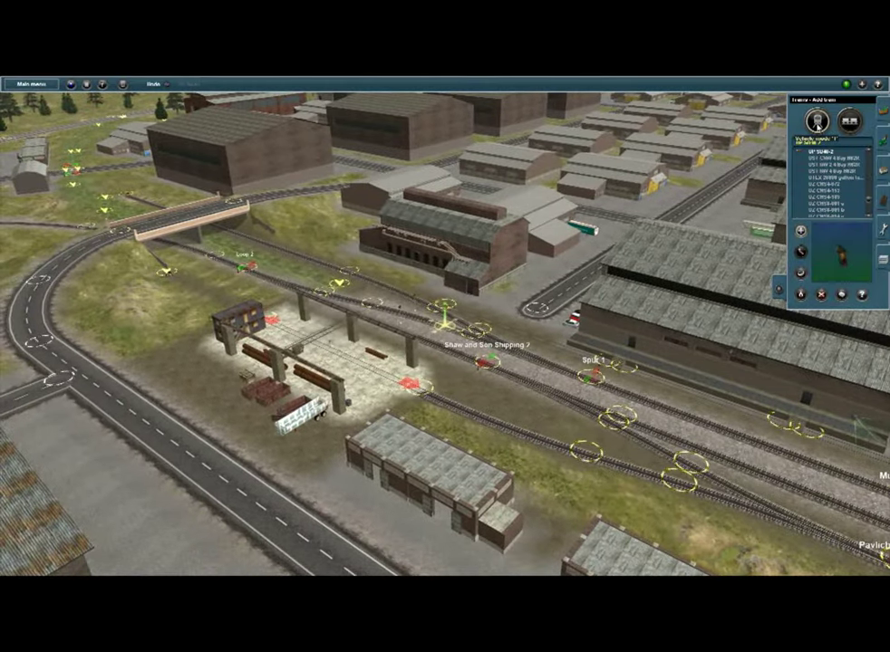
left_click(820, 198)
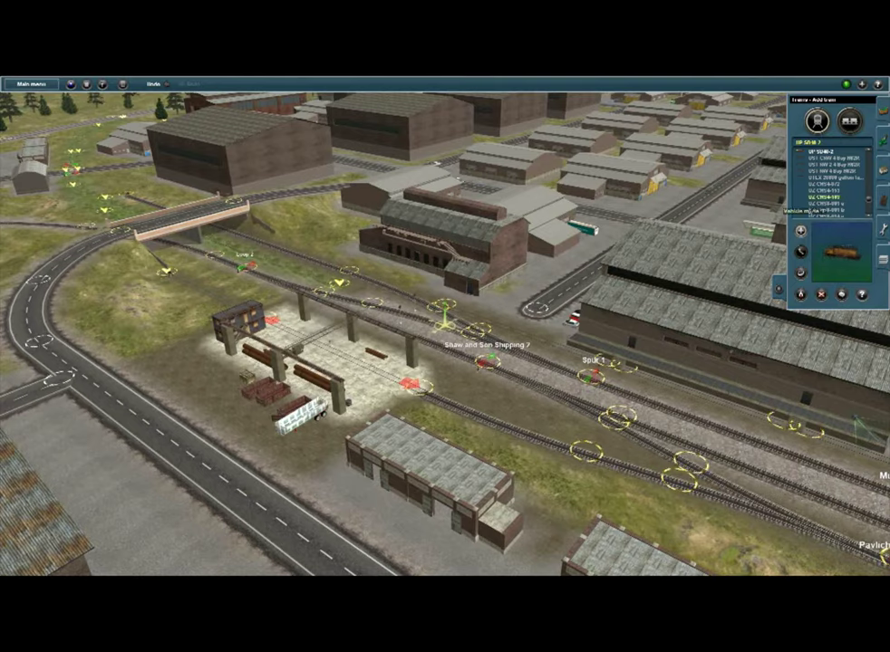
scroll(639, 368, "up", 2)
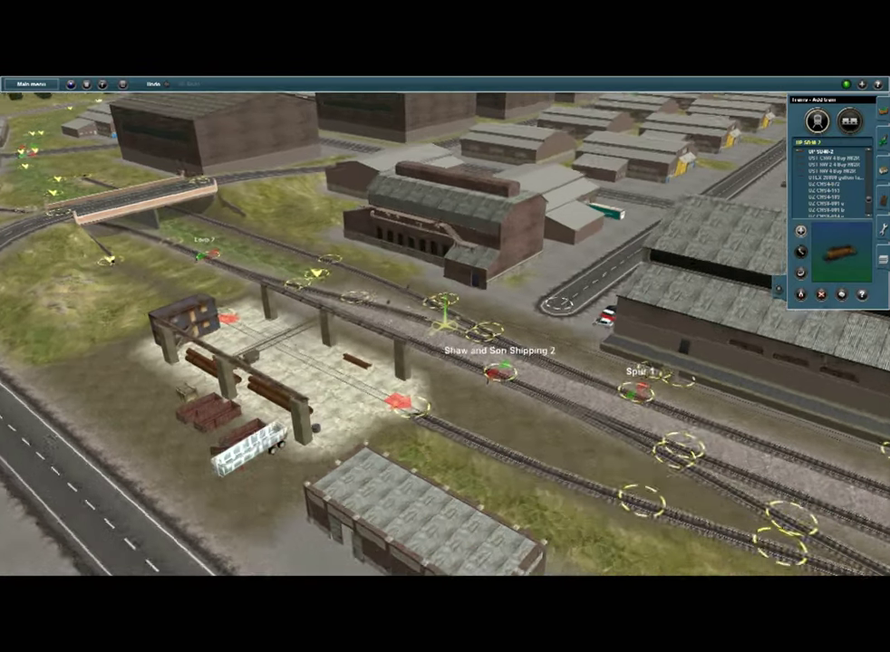
scroll(639, 368, "up", 2)
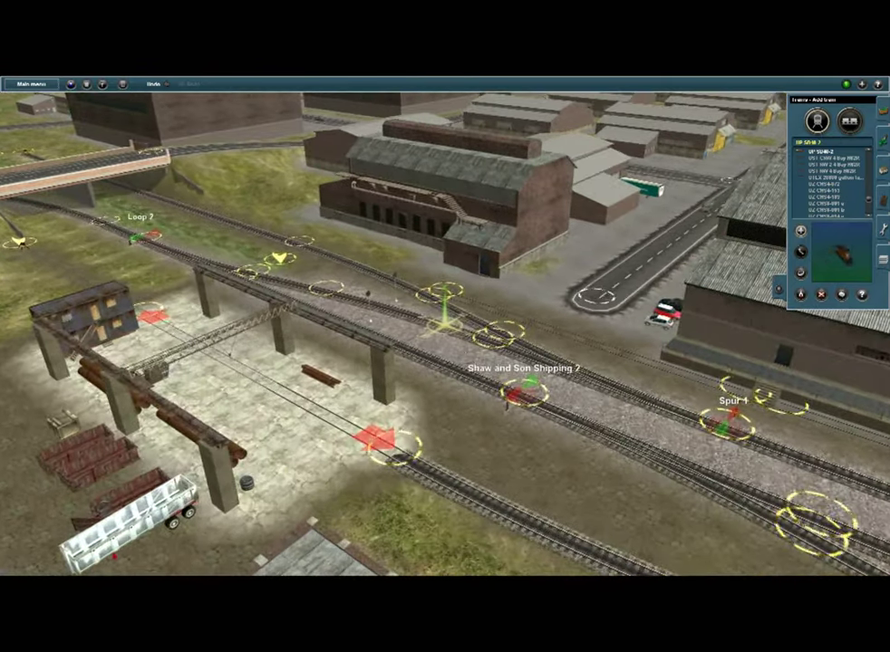
key("Left")
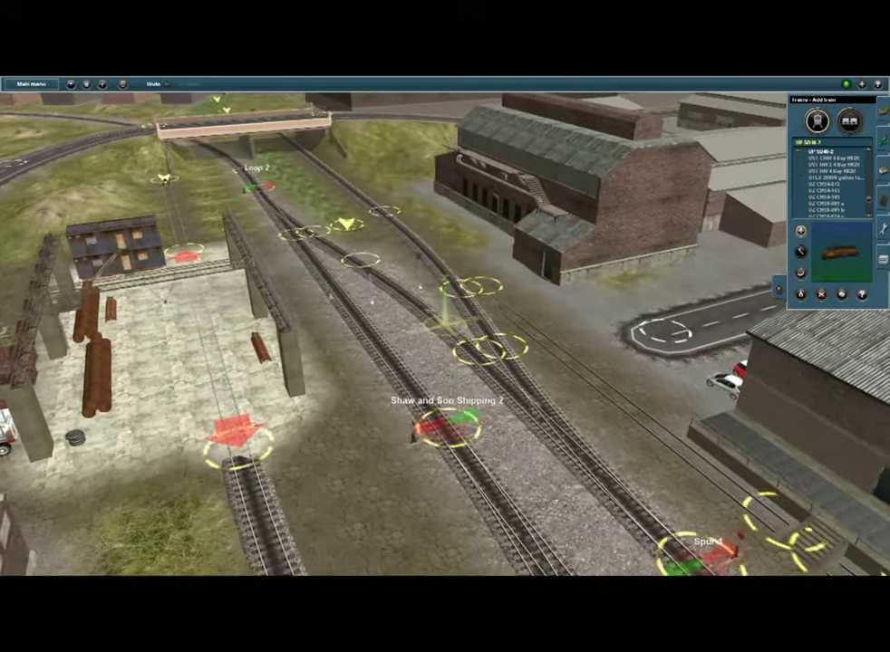
left_click(327, 263)
Step: Move the locomotive along the track toward Shaw and Son Shipping 2 and rotate it to face Loop 2
key("r")
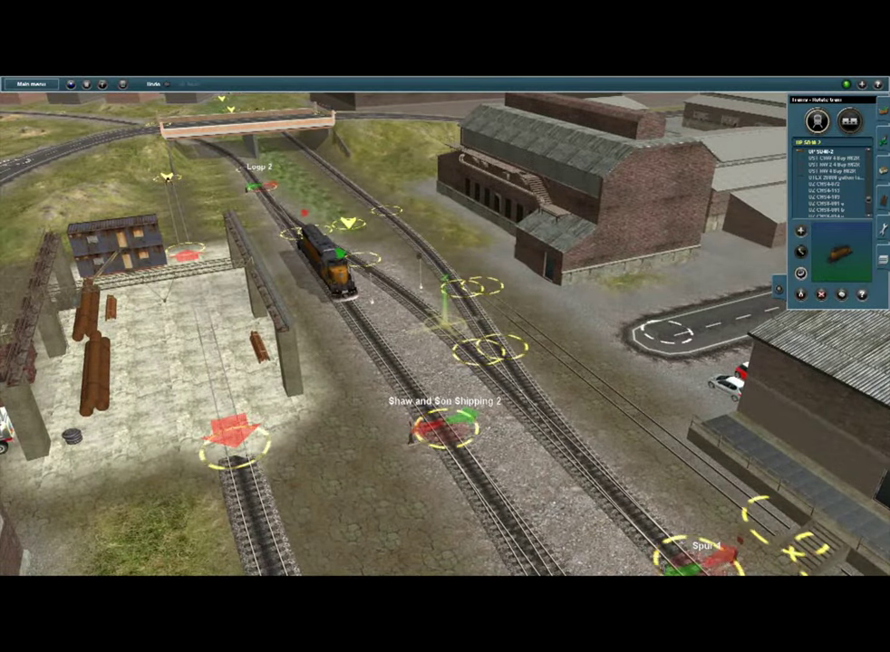
left_click(327, 268)
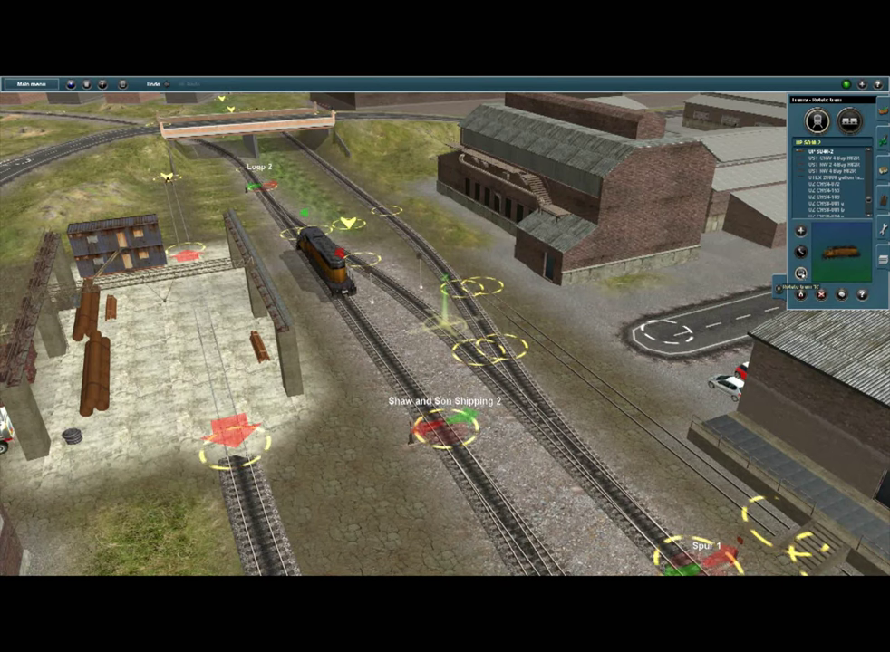
key("m")
left_click_drag(325, 262, 363, 306)
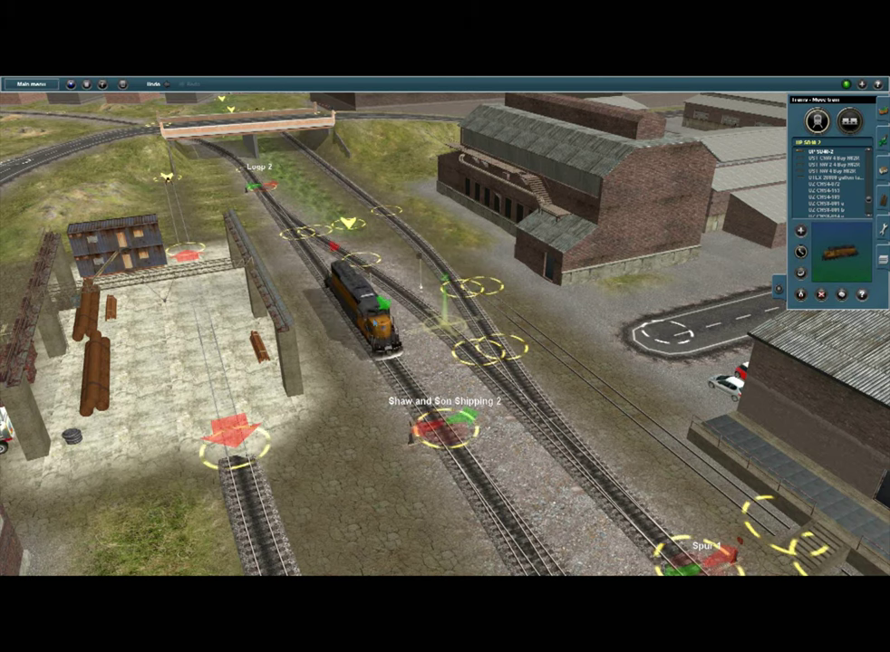
left_click(800, 274)
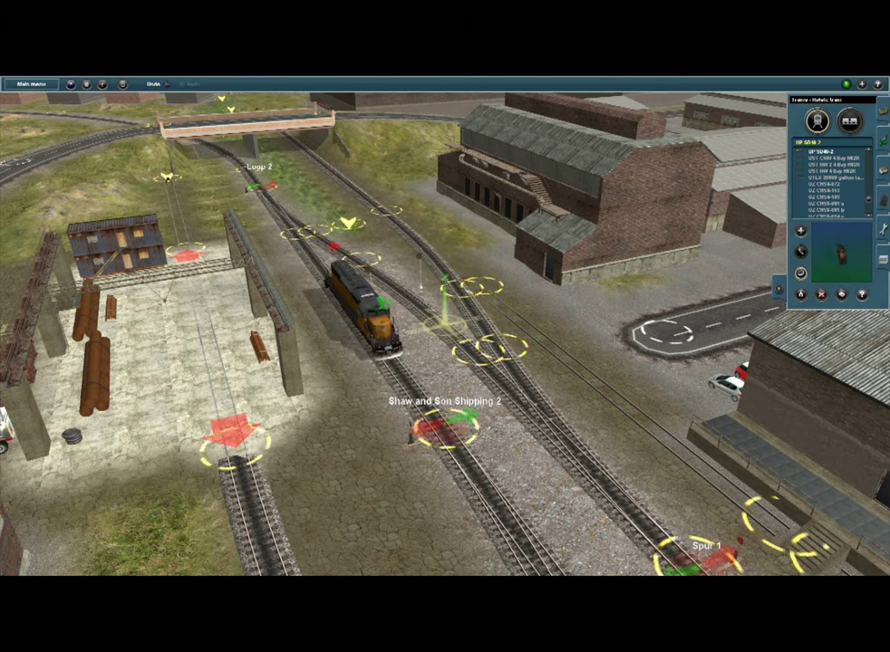
left_click(374, 303)
Step: Add an ACFX Covered Hopper directly behind the locomotive
left_click_drag(869, 198, 871, 156)
left_click(835, 184)
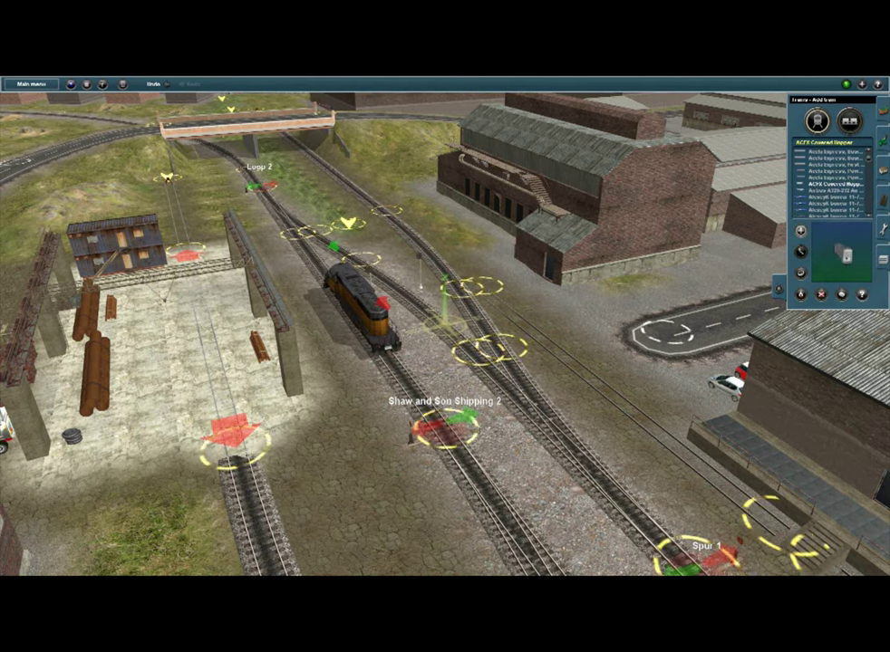
left_click(413, 379)
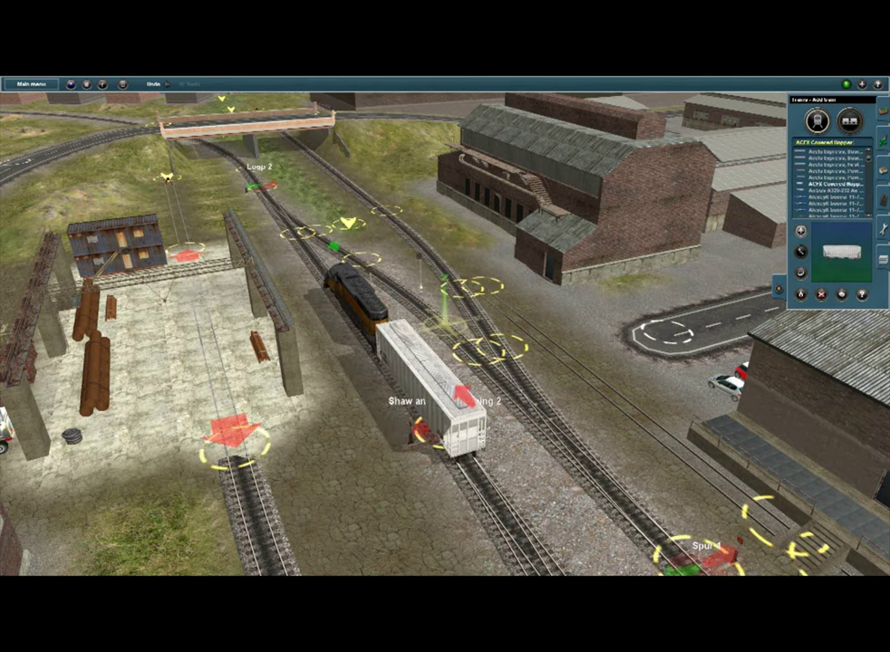
Step: Decouple the covered hopper from the locomotive and move it down the track past the Shaw and Son Shipping 2 marker
key("Left")
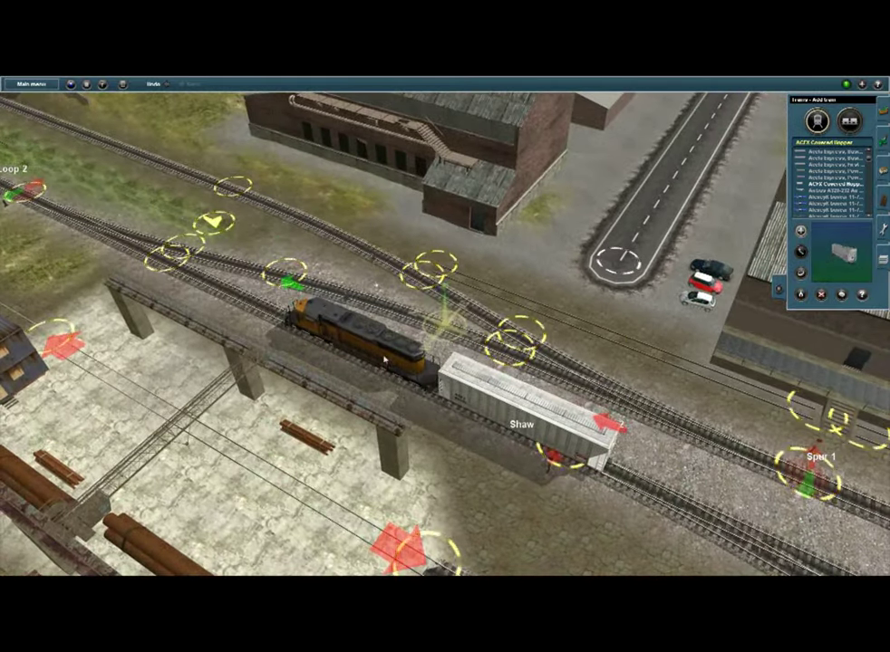
right_click(455, 406)
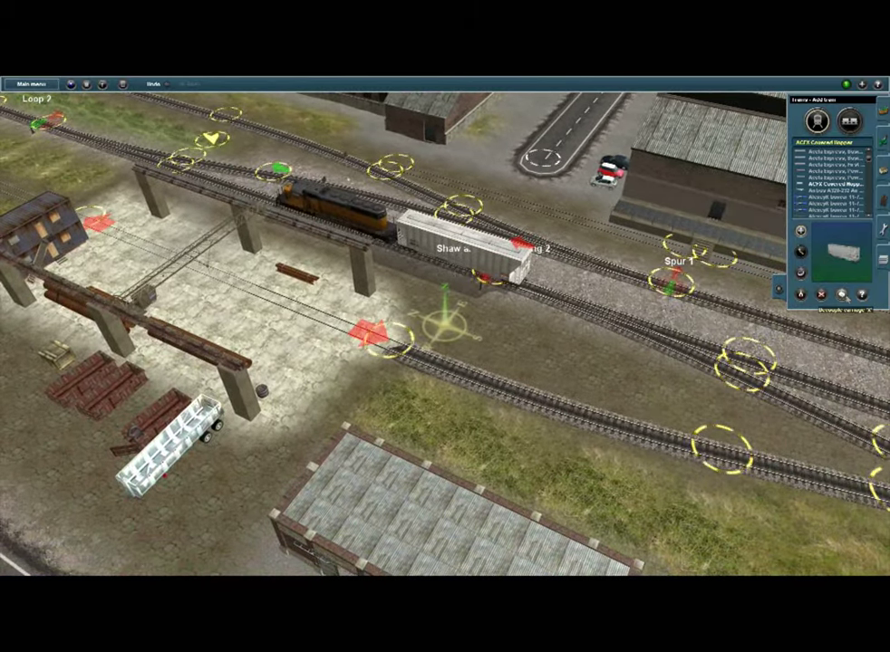
left_click(843, 294)
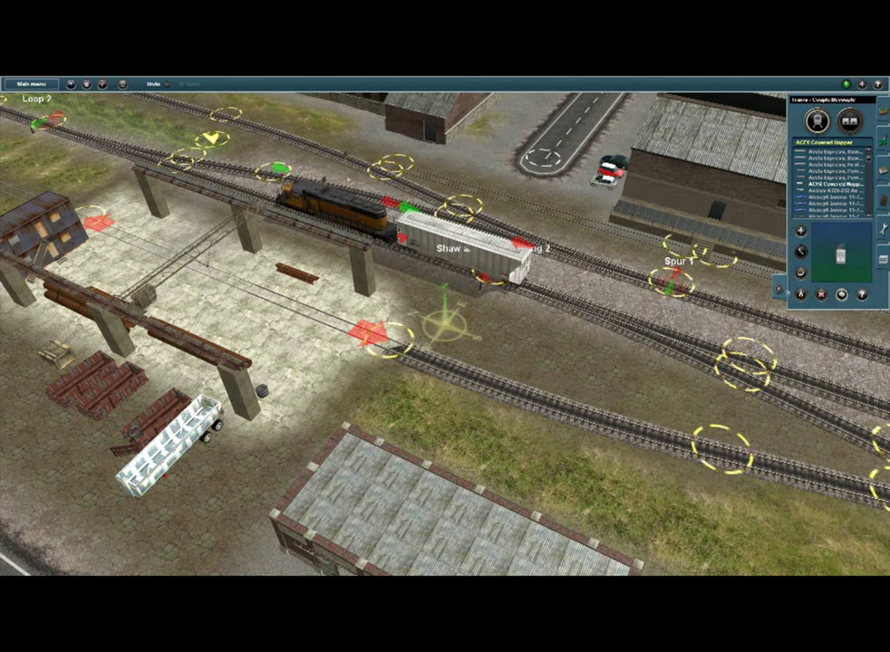
left_click(802, 252)
left_click_drag(466, 245, 610, 297)
Step: Delete the decoupled covered hopper from the track
left_click(821, 295)
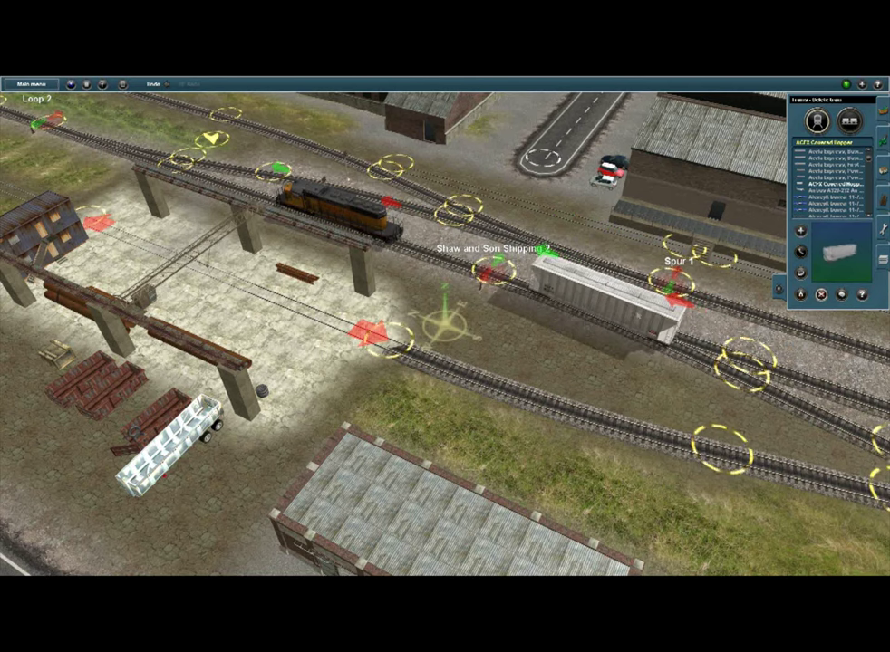
left_click(633, 303)
left_click(842, 296)
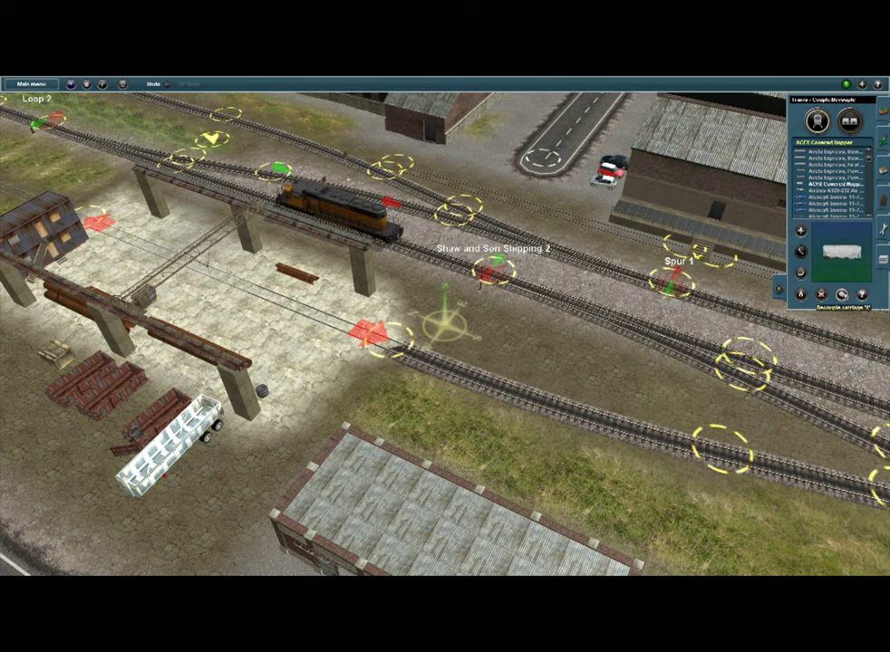
left_click(821, 296)
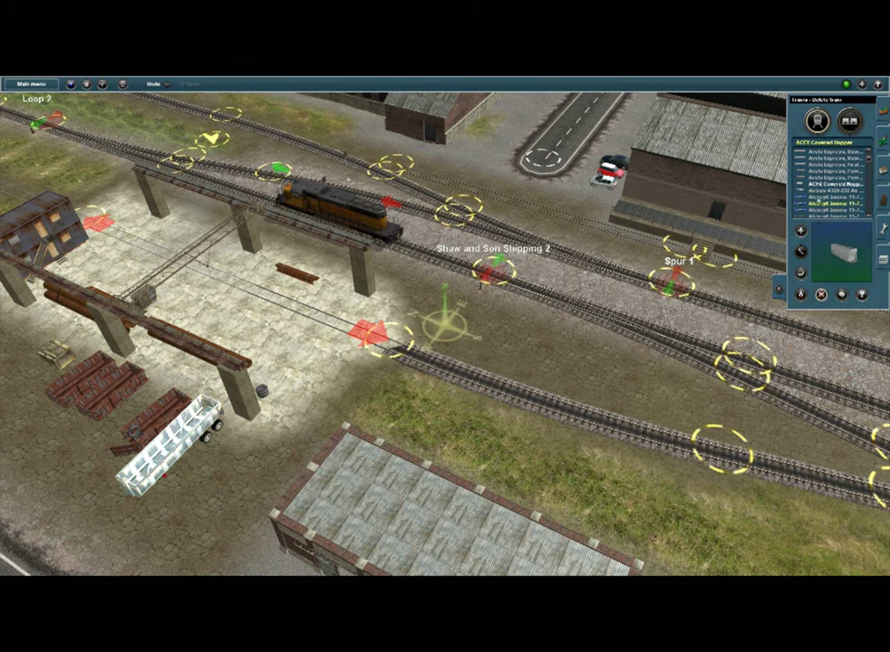
Step: Add an Alexeyk boxcar 11-7038 and a BNSF Alumina hopper in line behind the locomotive
left_click(836, 210)
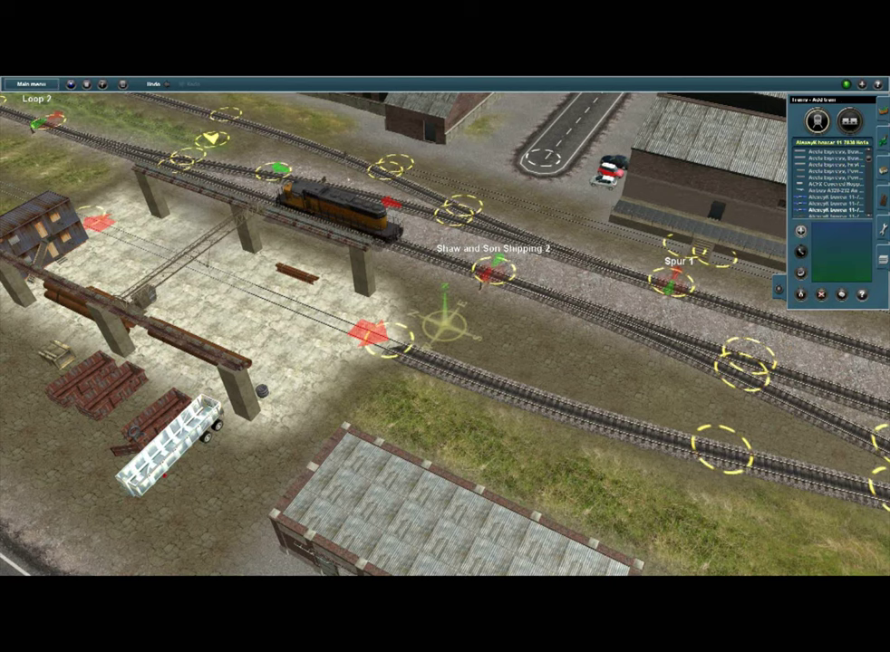
scroll(843, 207, "down", 8)
scroll(850, 202, "down", 5)
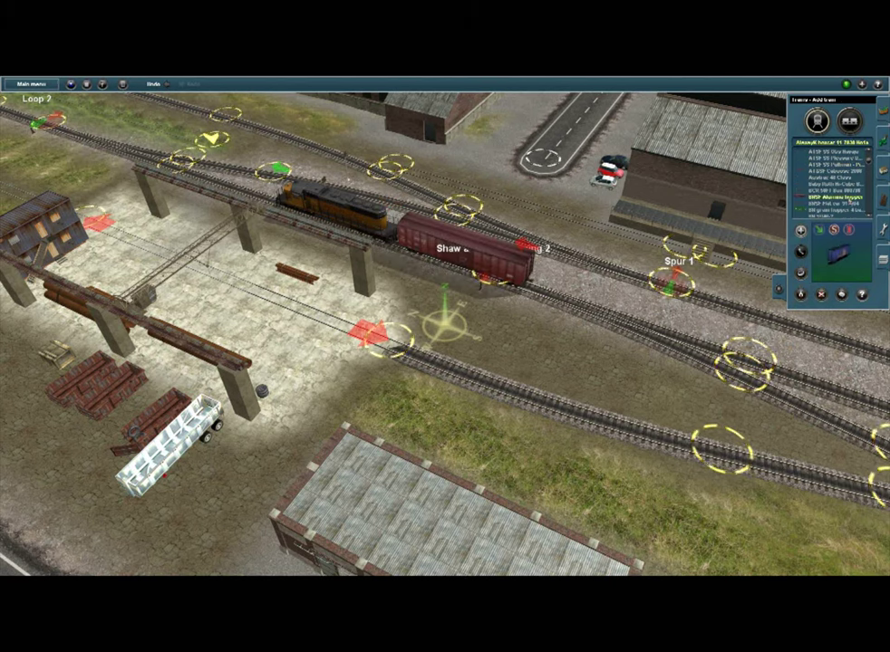
left_click(850, 199)
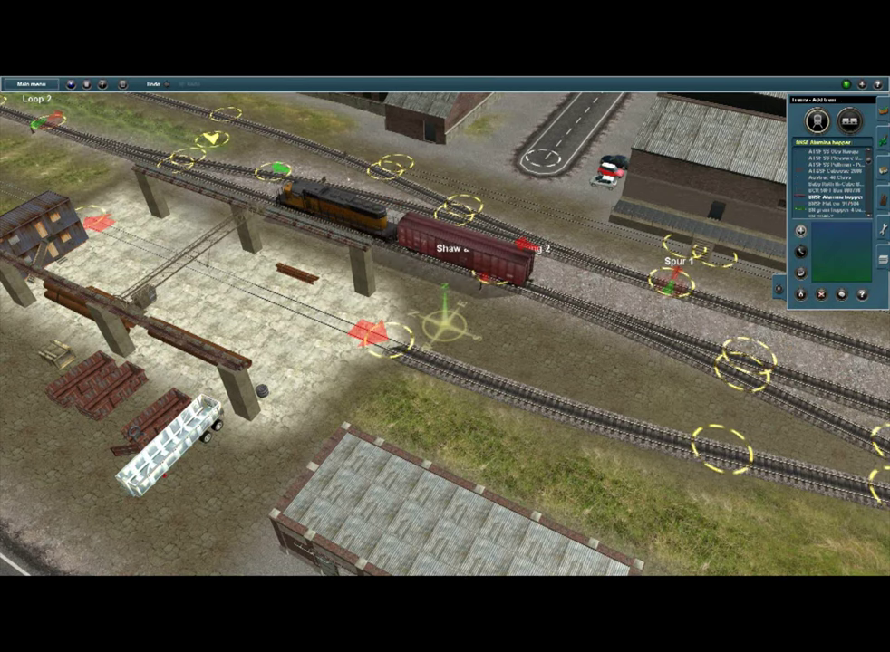
left_click(806, 297)
Step: Add a BR Blue/Grey MK2f BSO coach behind the alumina hopper and shift it onto the other branch of the junction
scroll(843, 213, "down", 8)
left_click(820, 204)
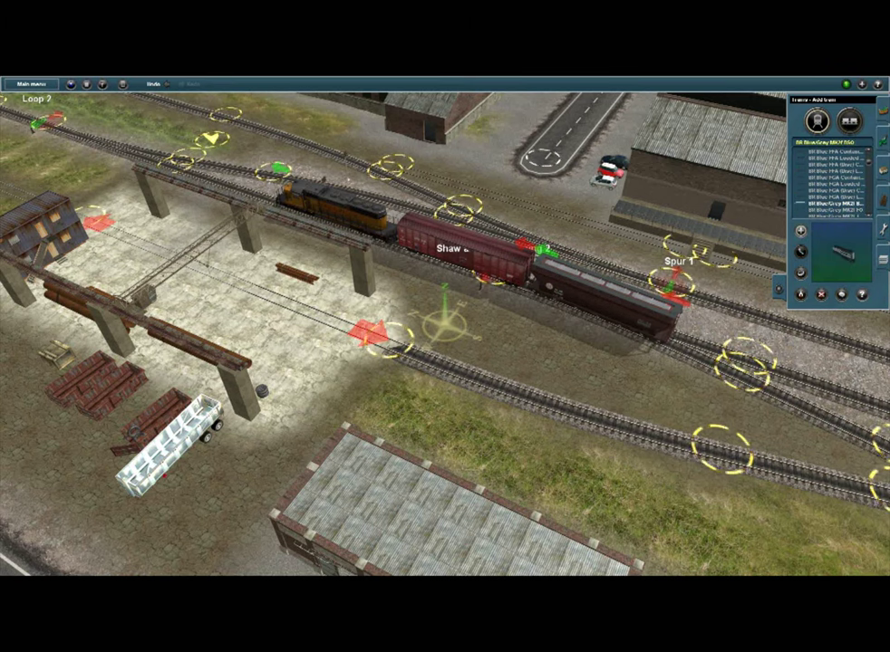
left_click(768, 346)
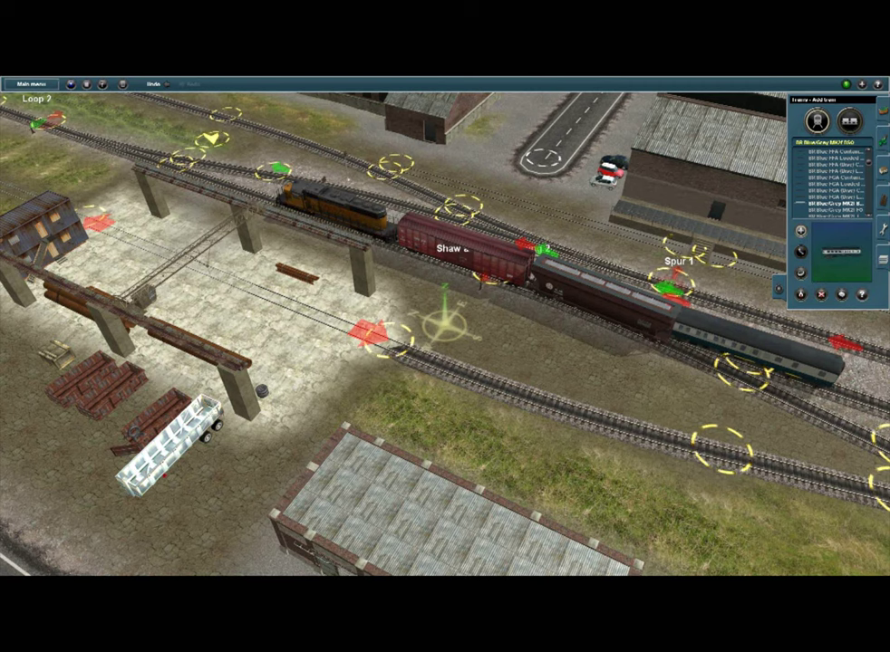
left_click(803, 254)
left_click_drag(728, 339, 715, 385)
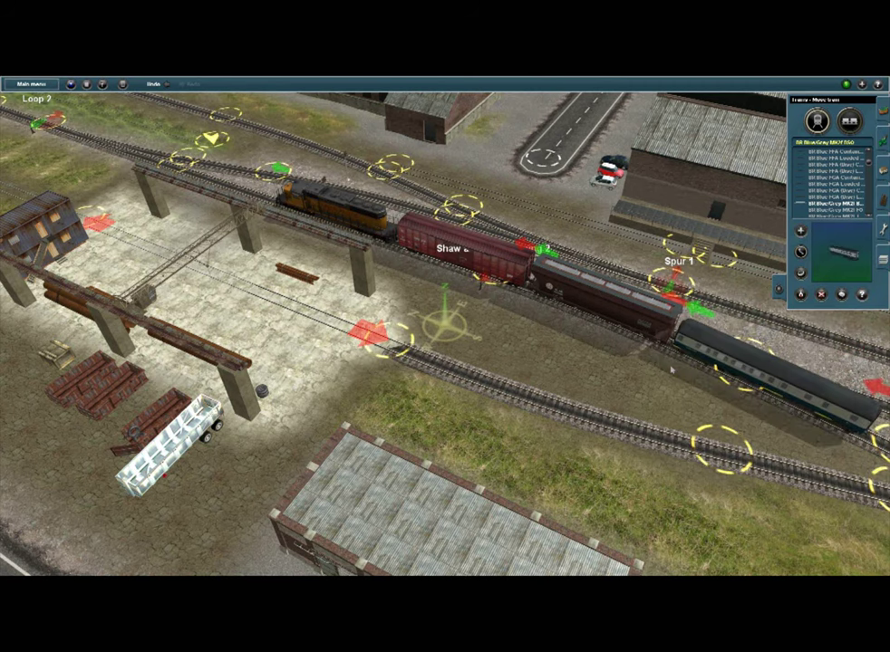
Step: Nudge the train so the coach follows the hopper's branch, and add a BR Class 31 - Blue locomotive behind the coach
left_click_drag(546, 284, 553, 292)
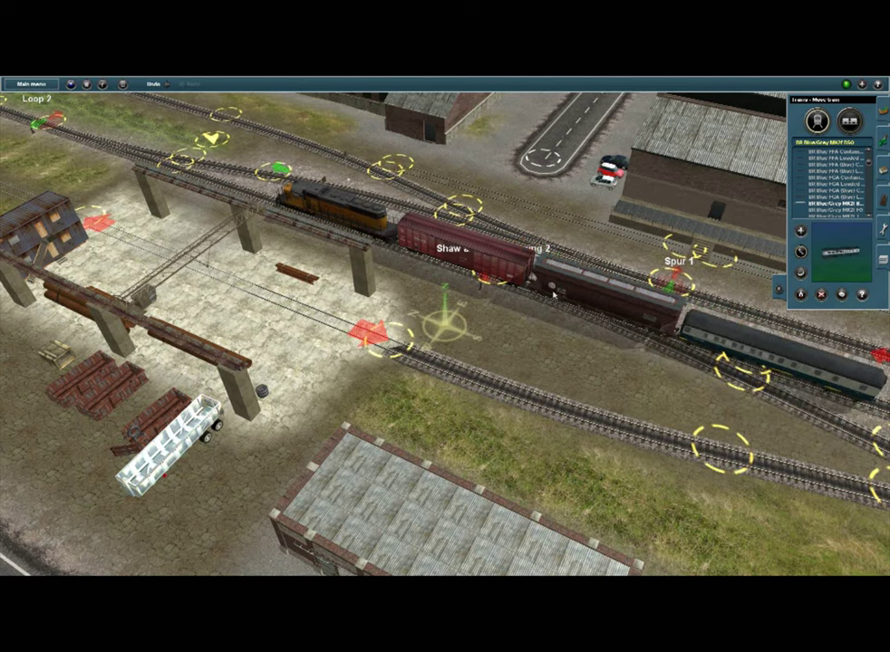
scroll(847, 206, "down", 5)
left_click(845, 204)
scroll(846, 204, "down", 2)
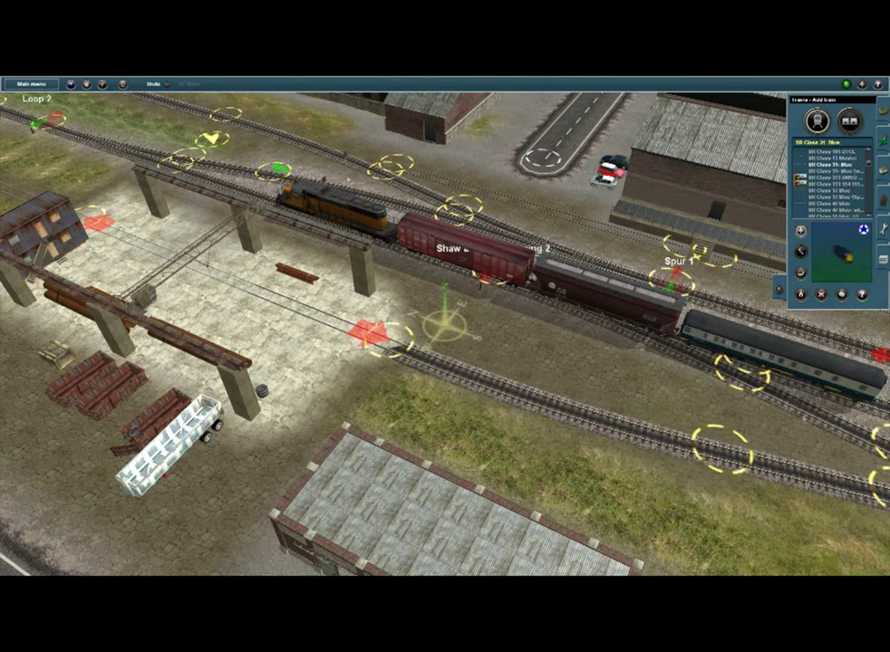
right_click(832, 490)
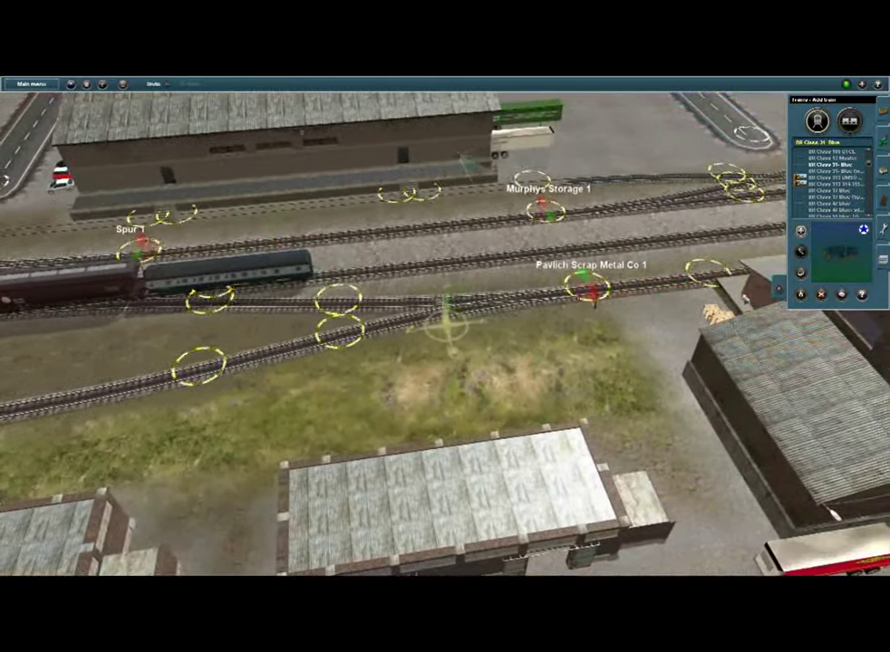
left_click(445, 314)
scroll(445, 314, "up", 2)
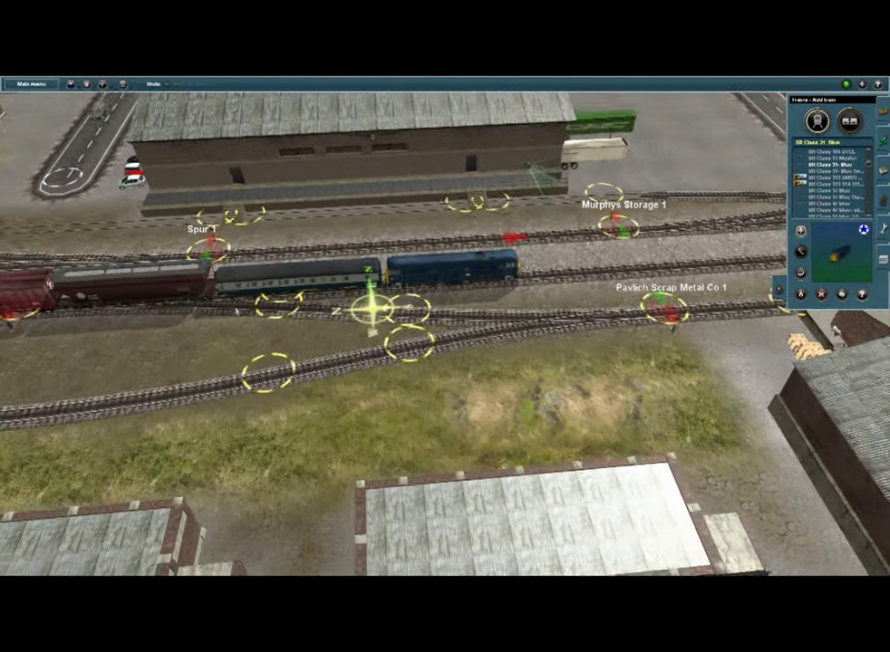
Step: Shift the whole coupled train along the track so the boxcar stands beside the Shaw and Son Shipping 2 marker
right_click(100, 345)
key("m")
left_click_drag(358, 272, 261, 238)
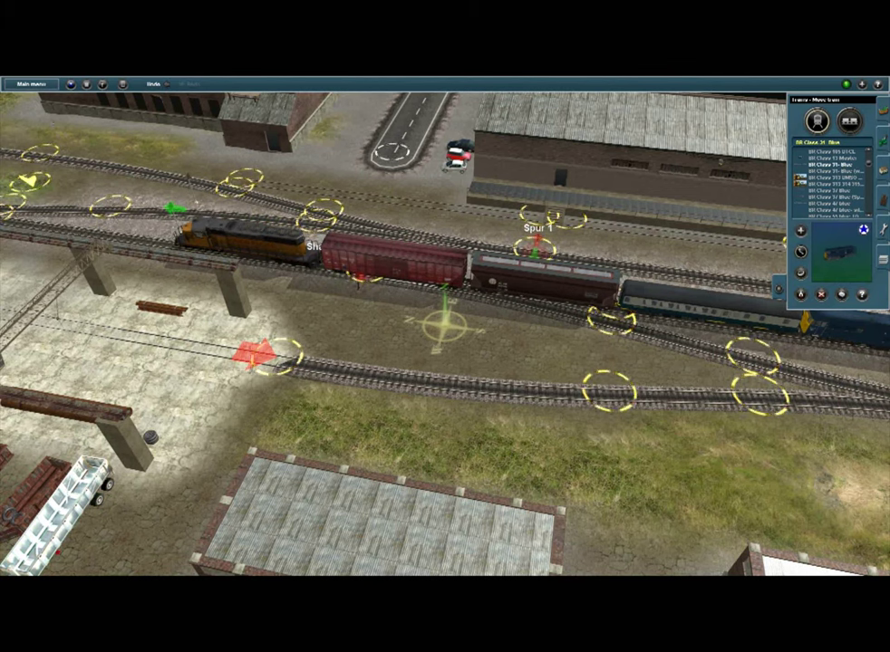
Step: Save the layout as a new session named Free Session 1
left_click(33, 83)
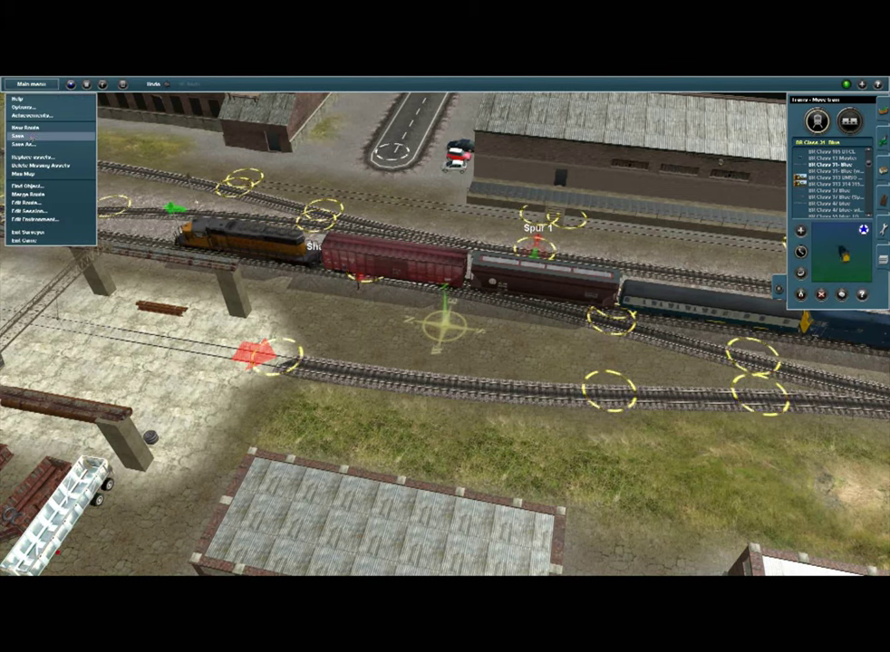
left_click(30, 136)
type("Test Session 1")
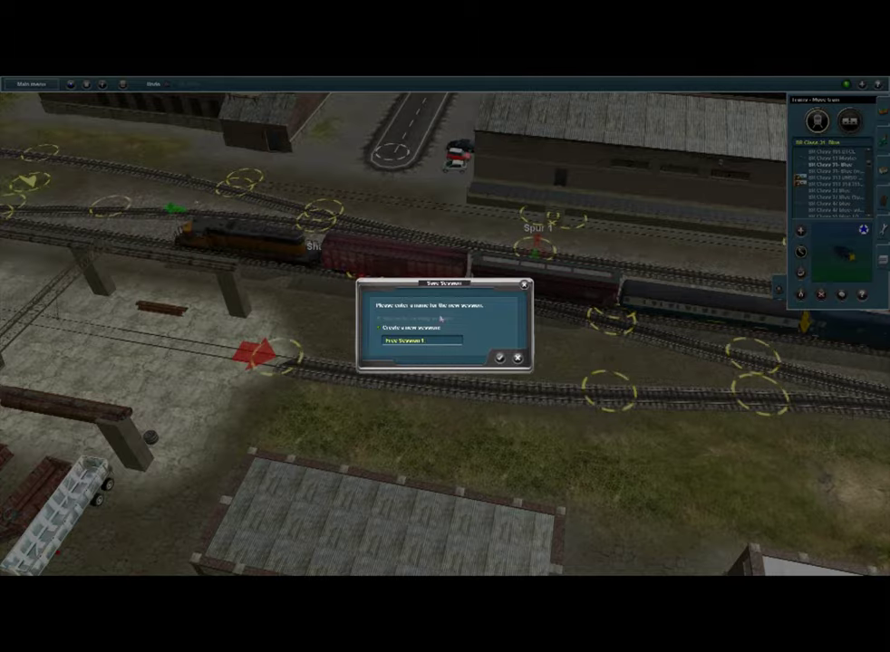
left_click(500, 359)
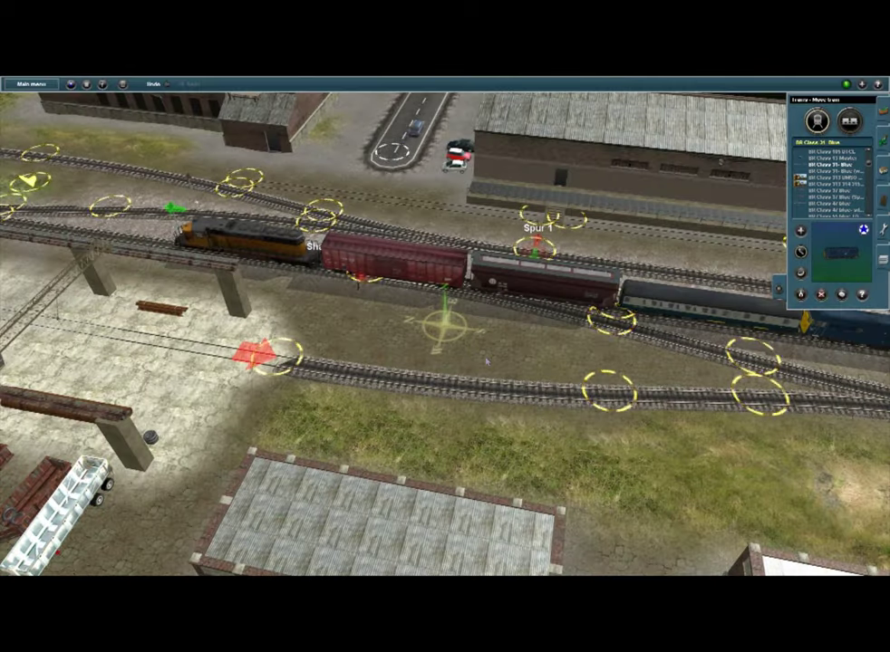
key("Right")
key("Right")
key("Up")
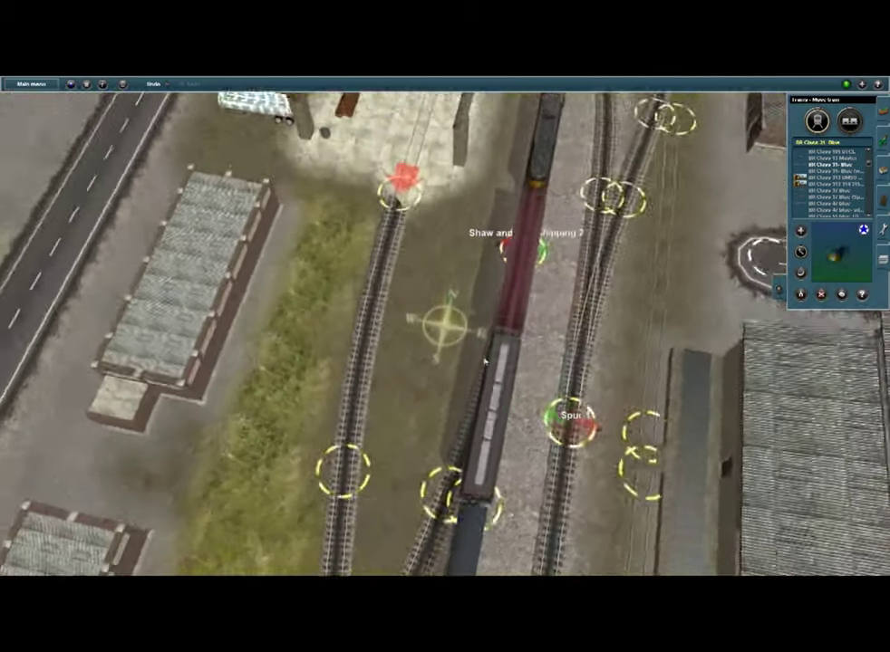
key("Down")
key("Left")
key("Left")
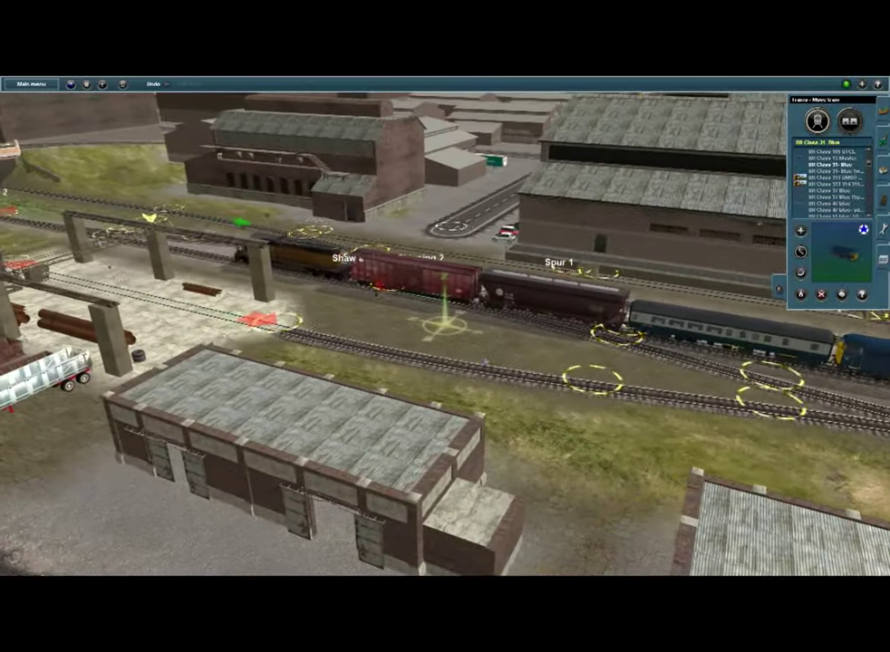
Step: Start driving the session with the offered QuickDrive settings and set the red passenger train in motion
left_click(71, 84)
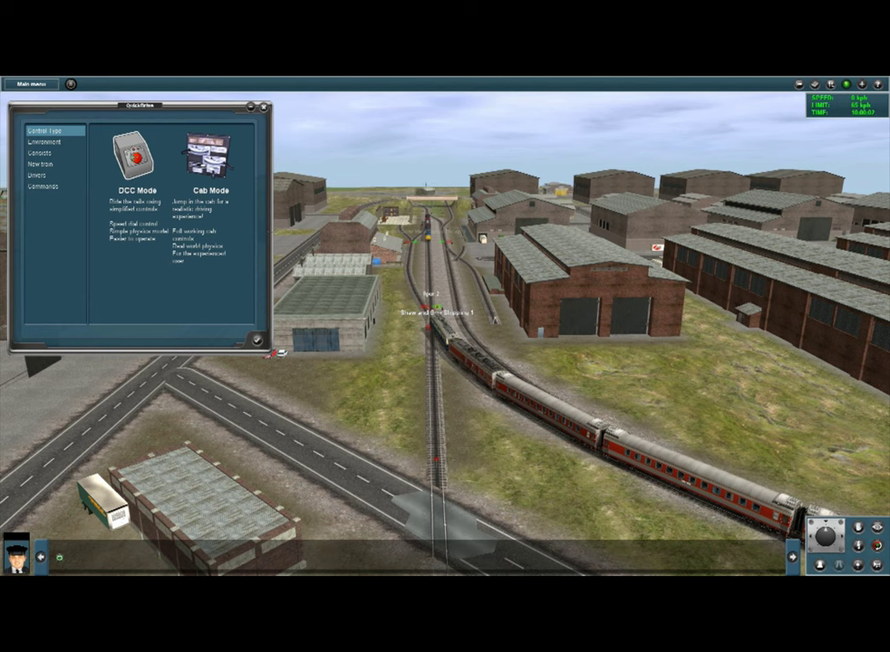
left_click(256, 340)
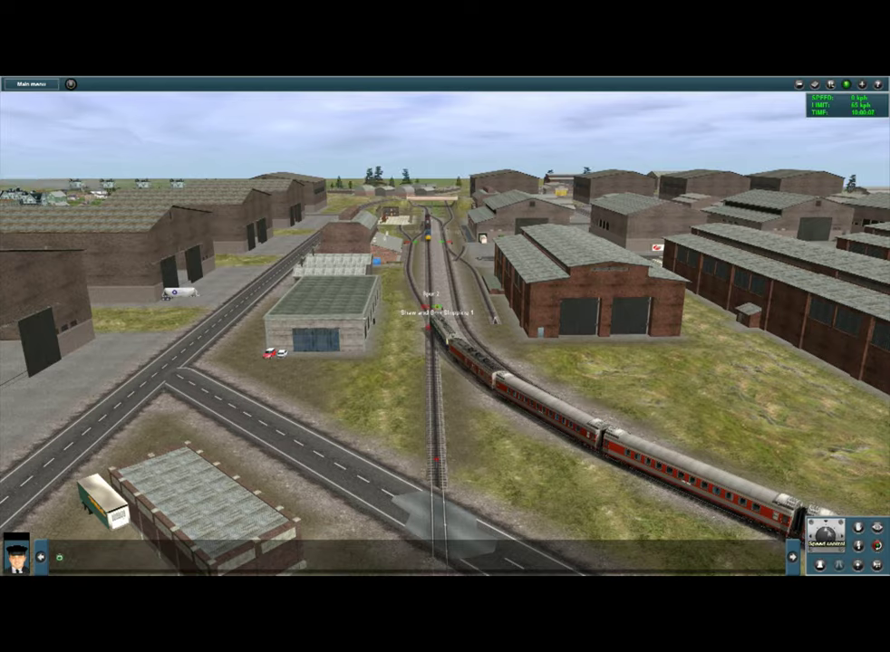
key("Page_Down")
key("Right")
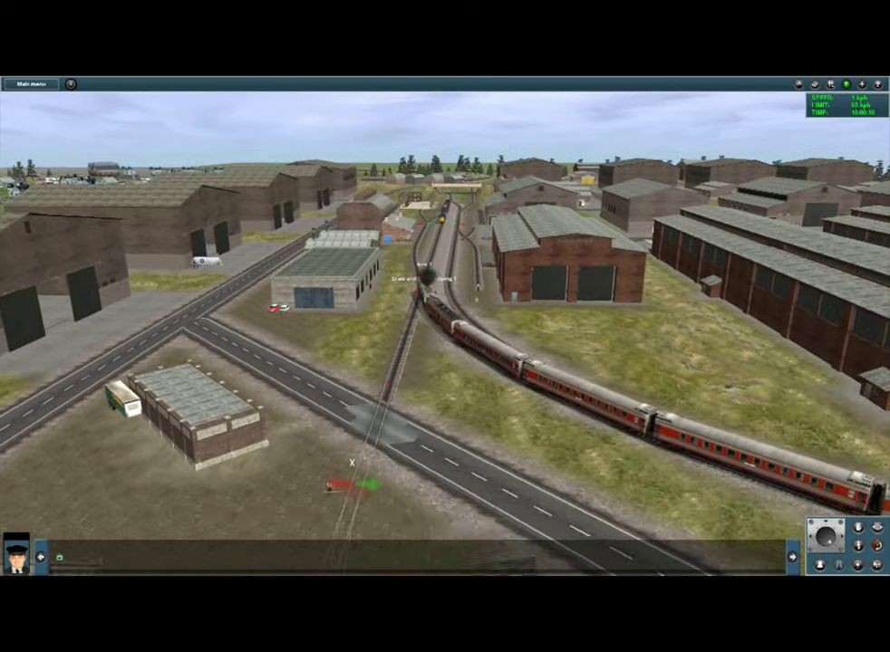
key("Up")
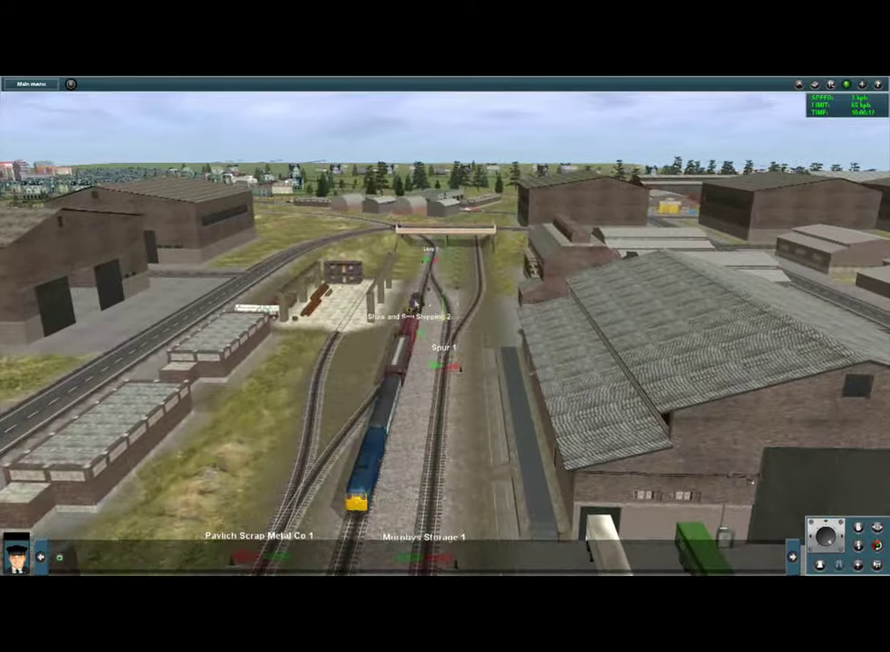
Step: Switch to the yellow locomotive and drive its train back along the track to the Shaw and Son Shipping 2 marker
left_click(417, 304)
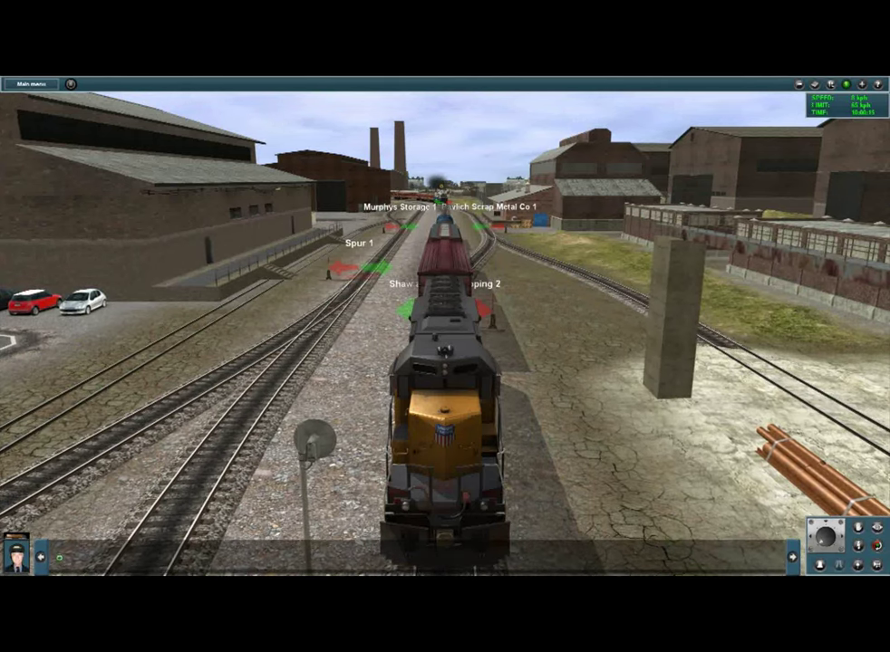
key("Right")
key("Page_Down")
key("Up")
key("Up")
key("Right")
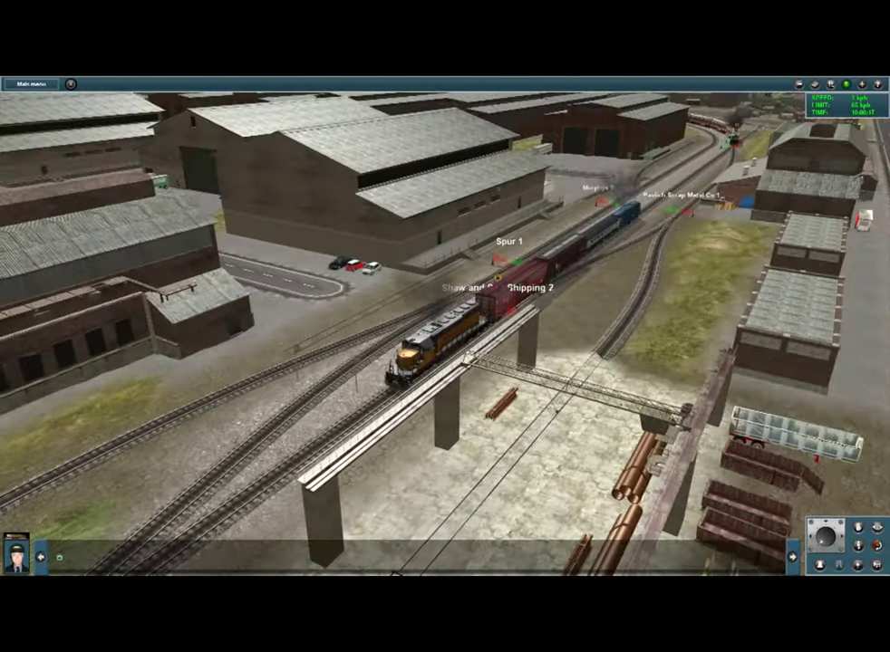
key("Left")
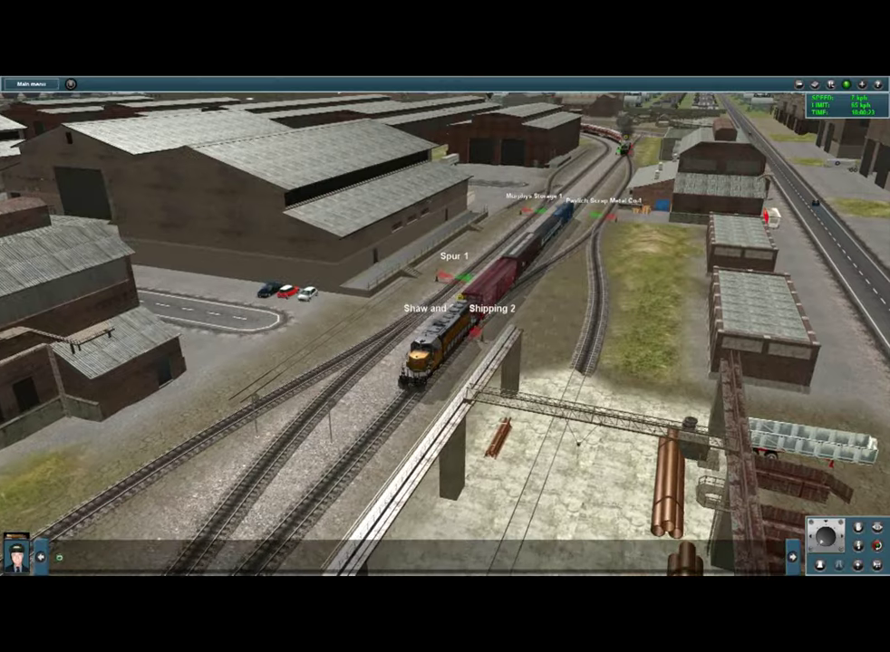
key("Right")
key("Up")
key("Left")
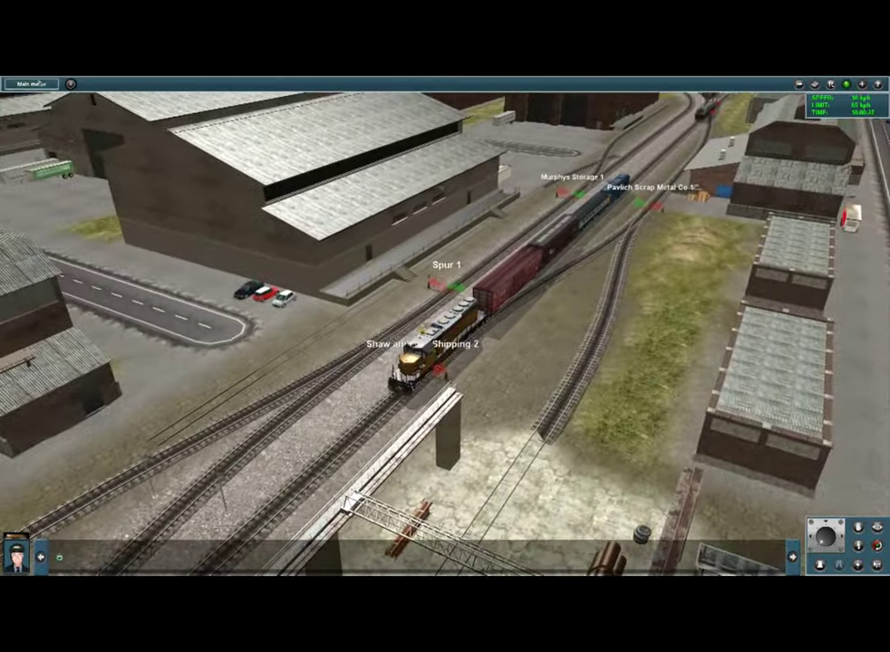
Step: Exit driving and Surveyor, and select Free Session 1 in the Springfield Industrial District session list
left_click(32, 83)
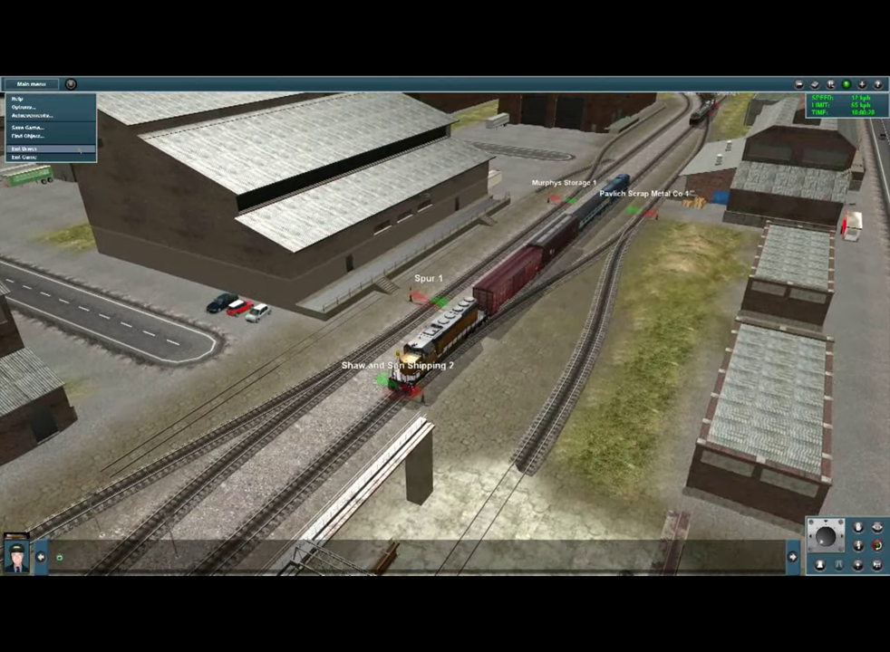
left_click(80, 150)
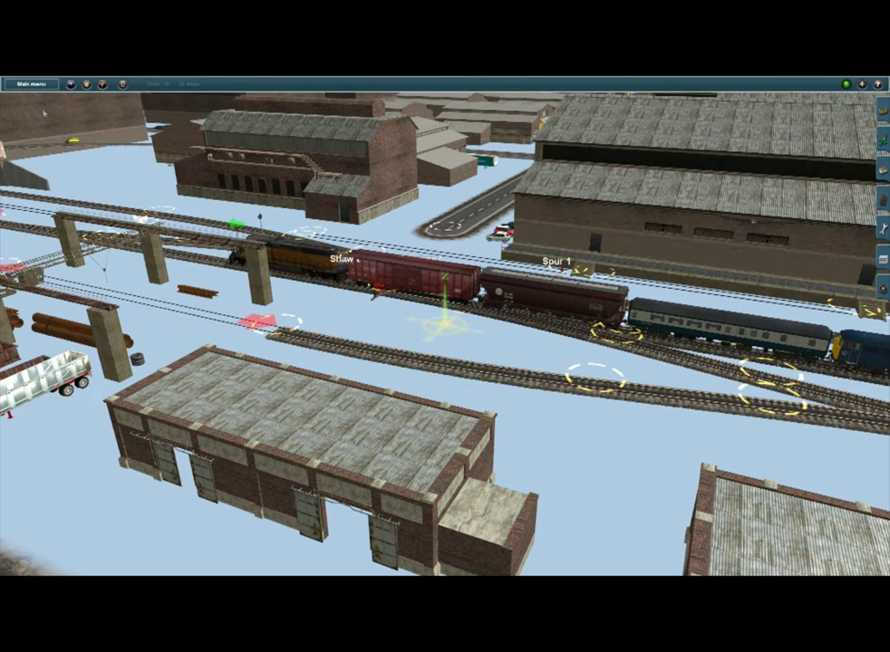
left_click(31, 84)
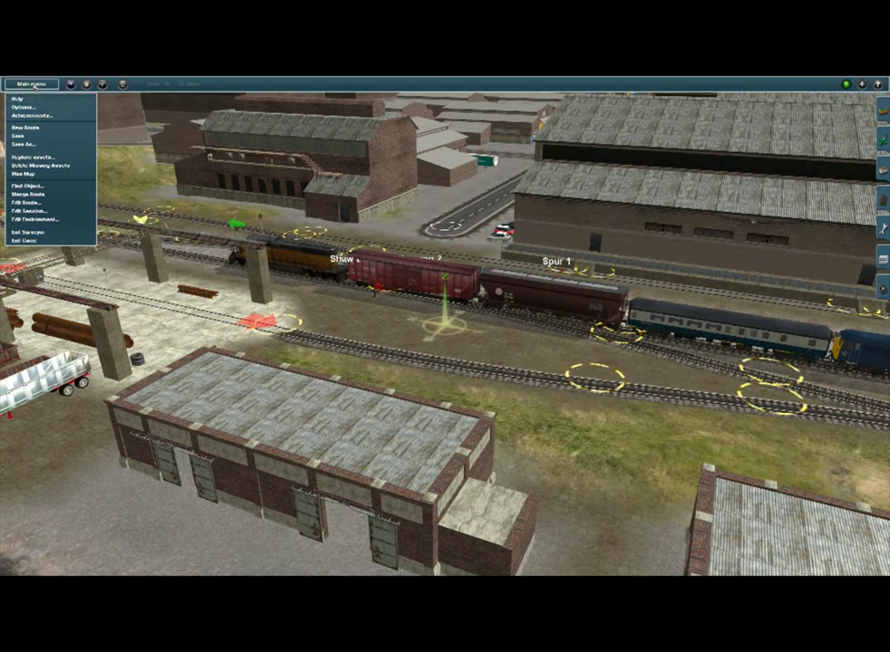
left_click(51, 234)
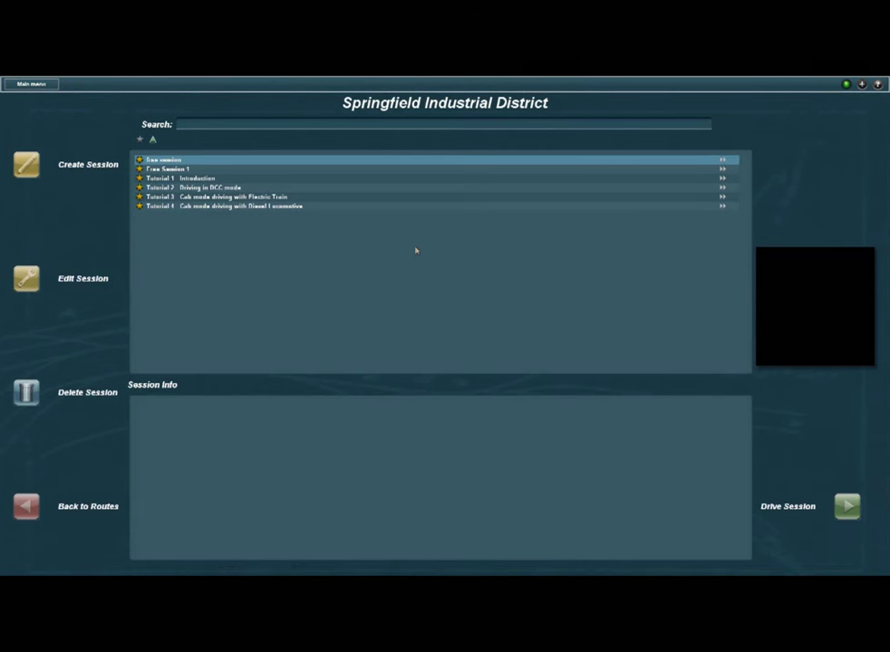
left_click(176, 171)
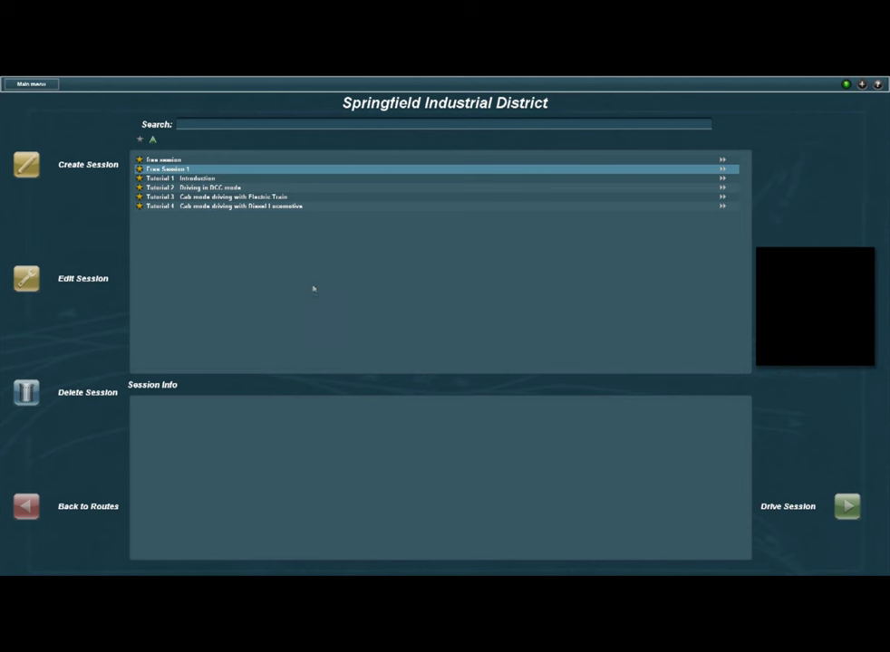